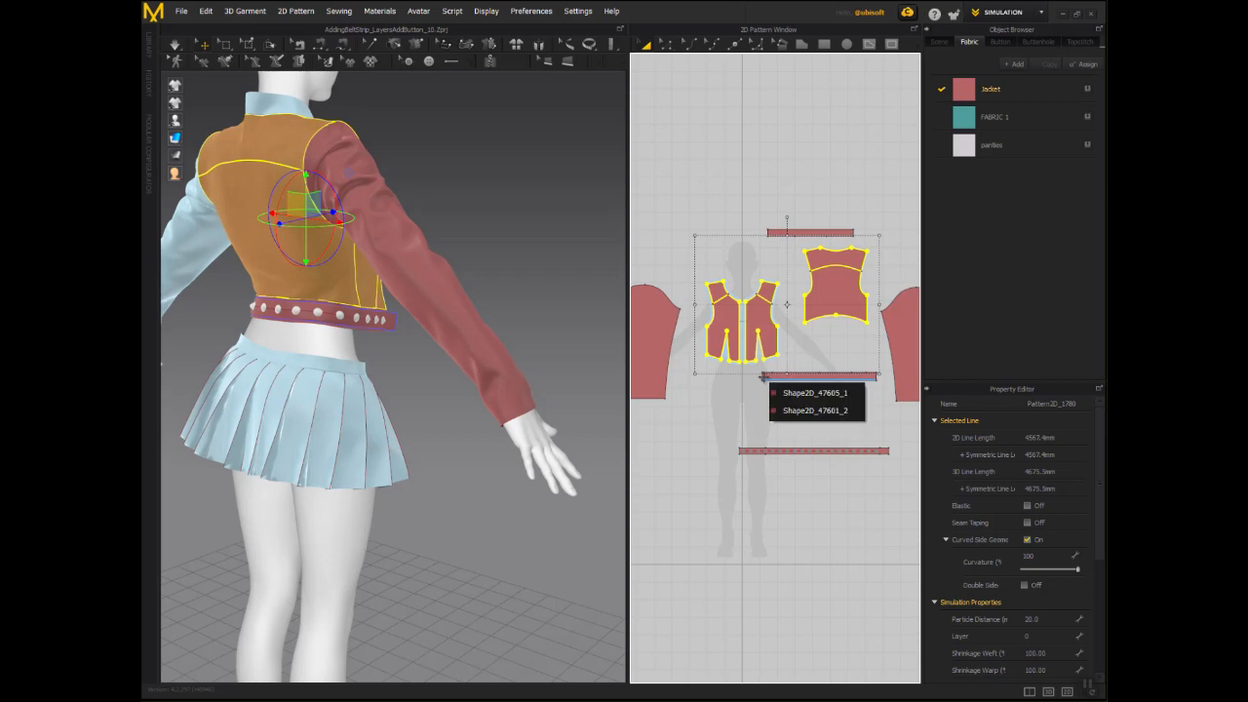
# Add the waistband and belt strips to the selected front and back jacket pieces and freeze them all.
pyautogui.click(754, 255)
pyautogui.scroll(-6, 762, 443)
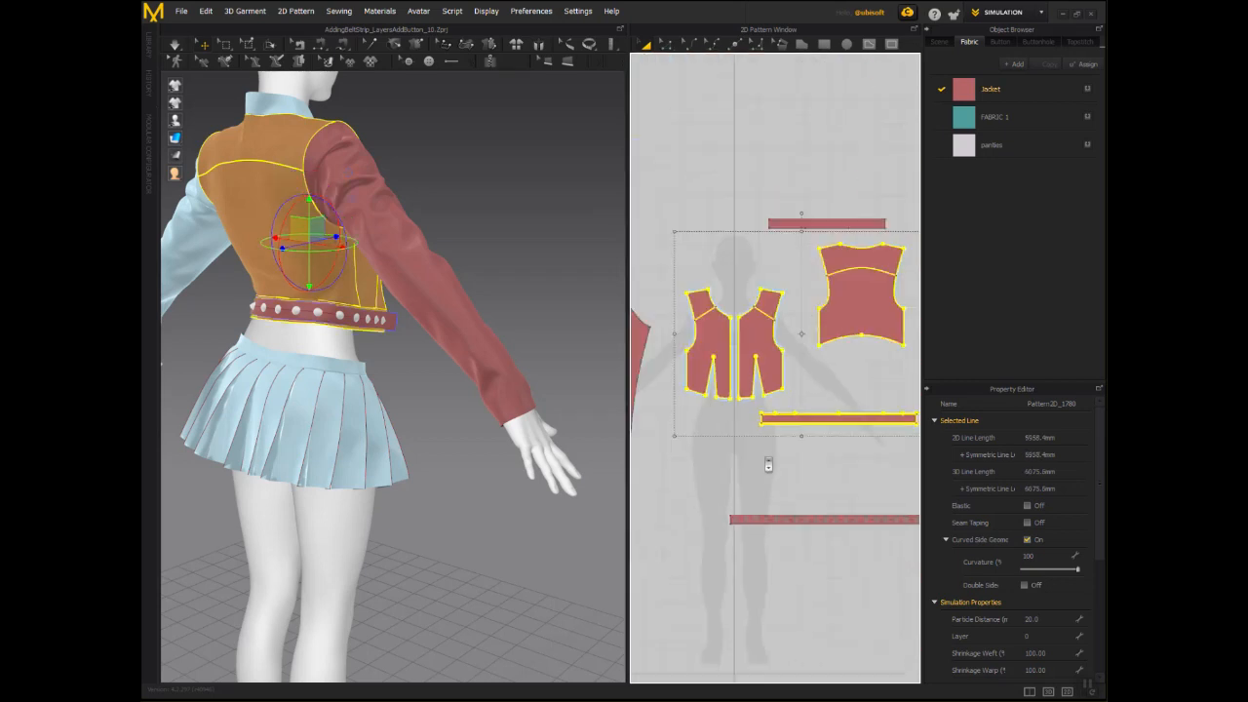
pyautogui.click(729, 518)
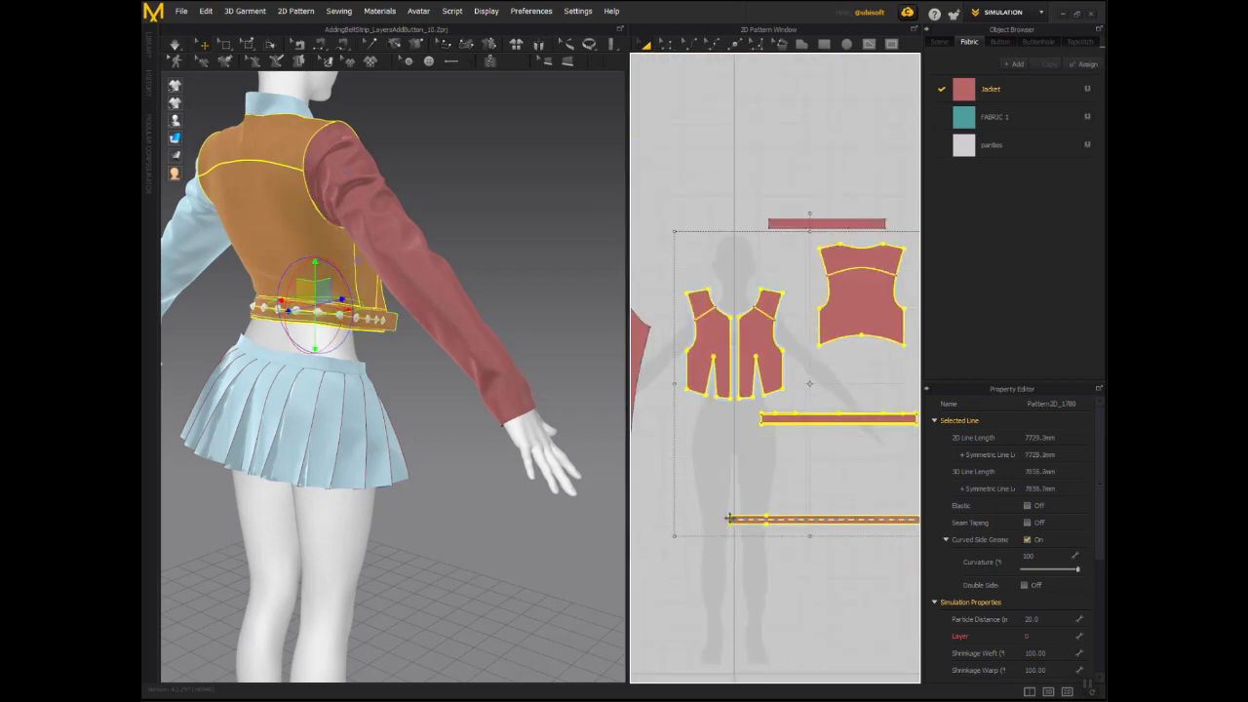
pyautogui.rightClick(731, 518)
pyautogui.click(760, 406)
# Examine the sleeve cuff at the wrist on the avatar and the matching hem on the sleeve's 2D pattern.
pyautogui.moveTo(595, 483); pyautogui.dragTo(555, 502, button='right')
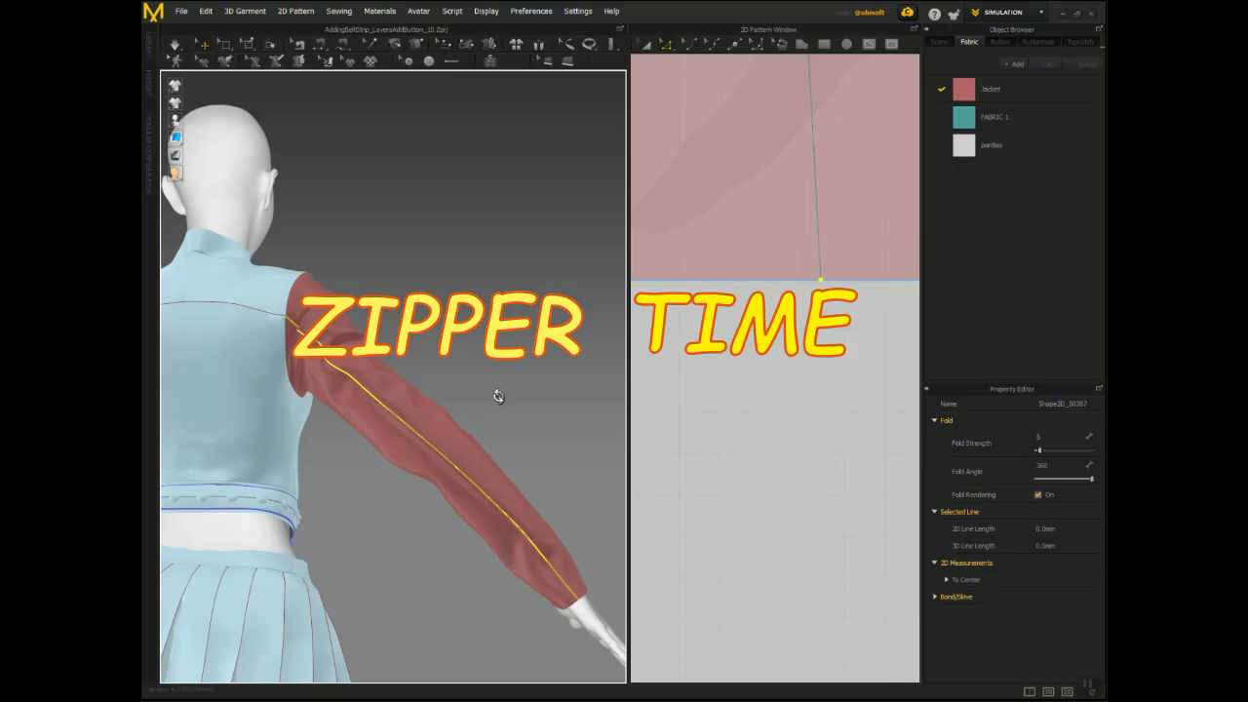
pyautogui.moveTo(496, 393); pyautogui.dragTo(410, 411, button='right')
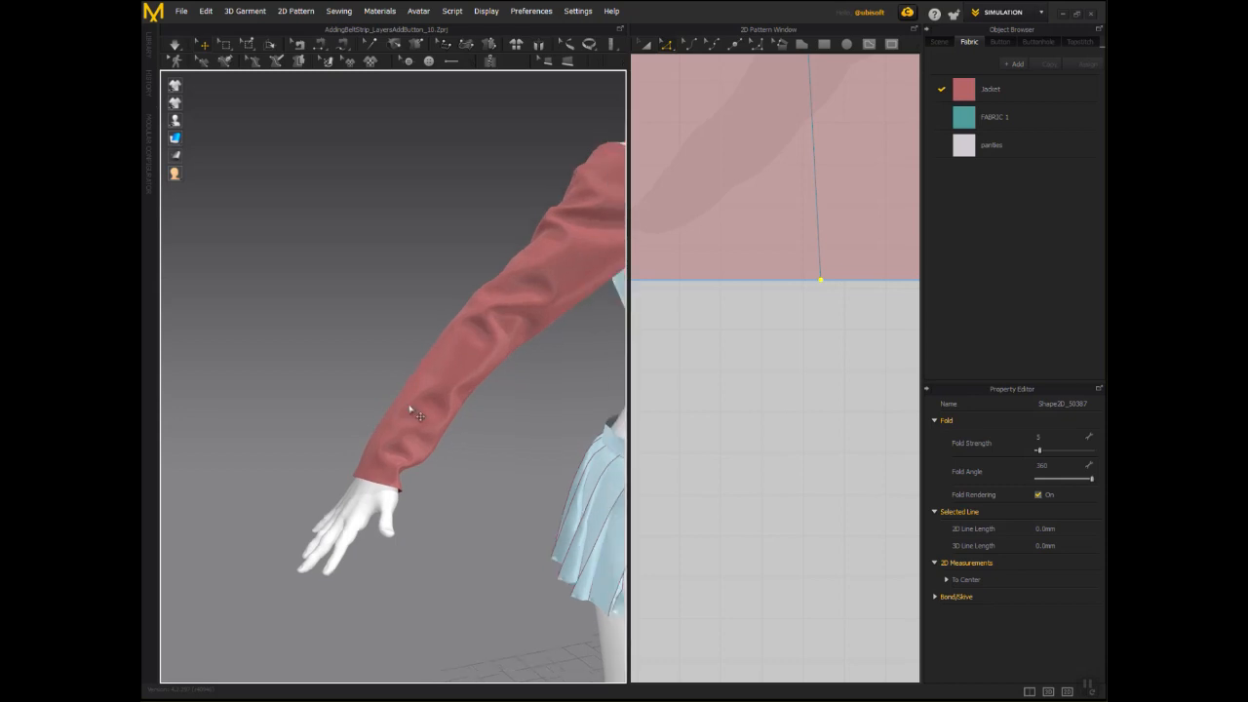
pyautogui.scroll(2, 439, 410)
pyautogui.scroll(3, 439, 412)
pyautogui.moveTo(439, 414); pyautogui.dragTo(418, 363, button='middle')
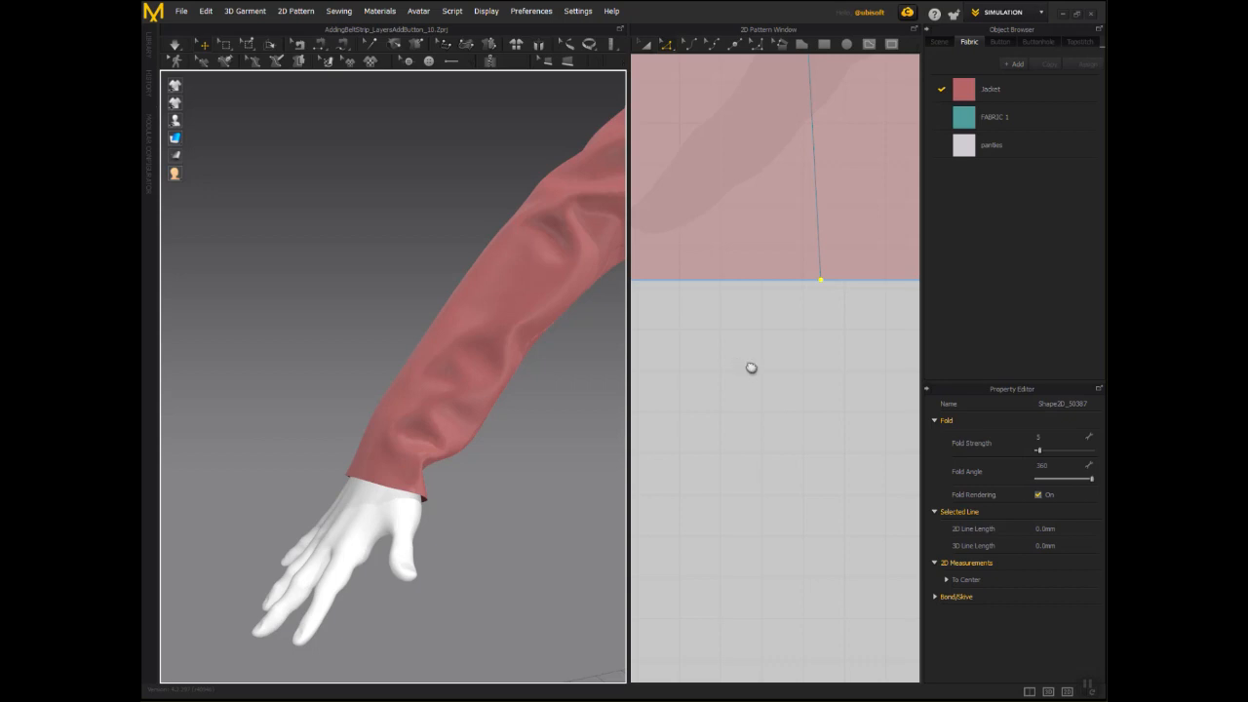
pyautogui.scroll(-4, 770, 434)
pyautogui.scroll(3, 811, 479)
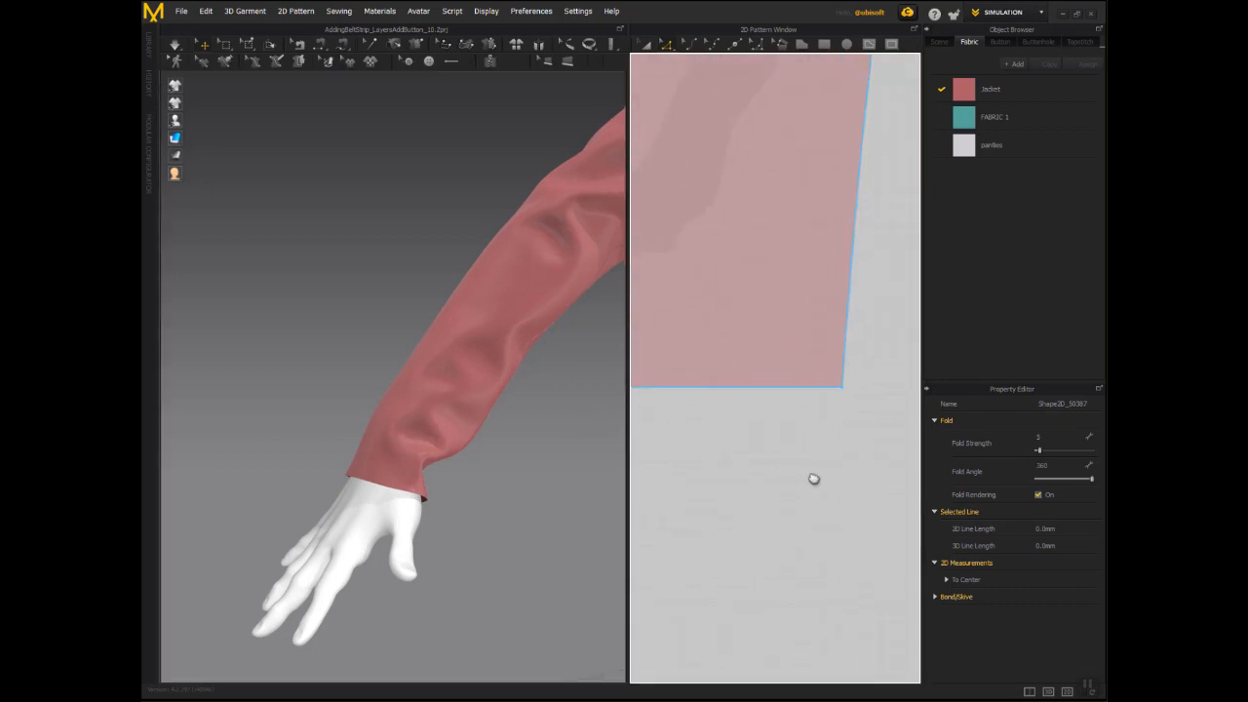
# Split the sleeve pattern's hem edge into two lines with Line 1 set to 50 mm.
pyautogui.click(667, 46)
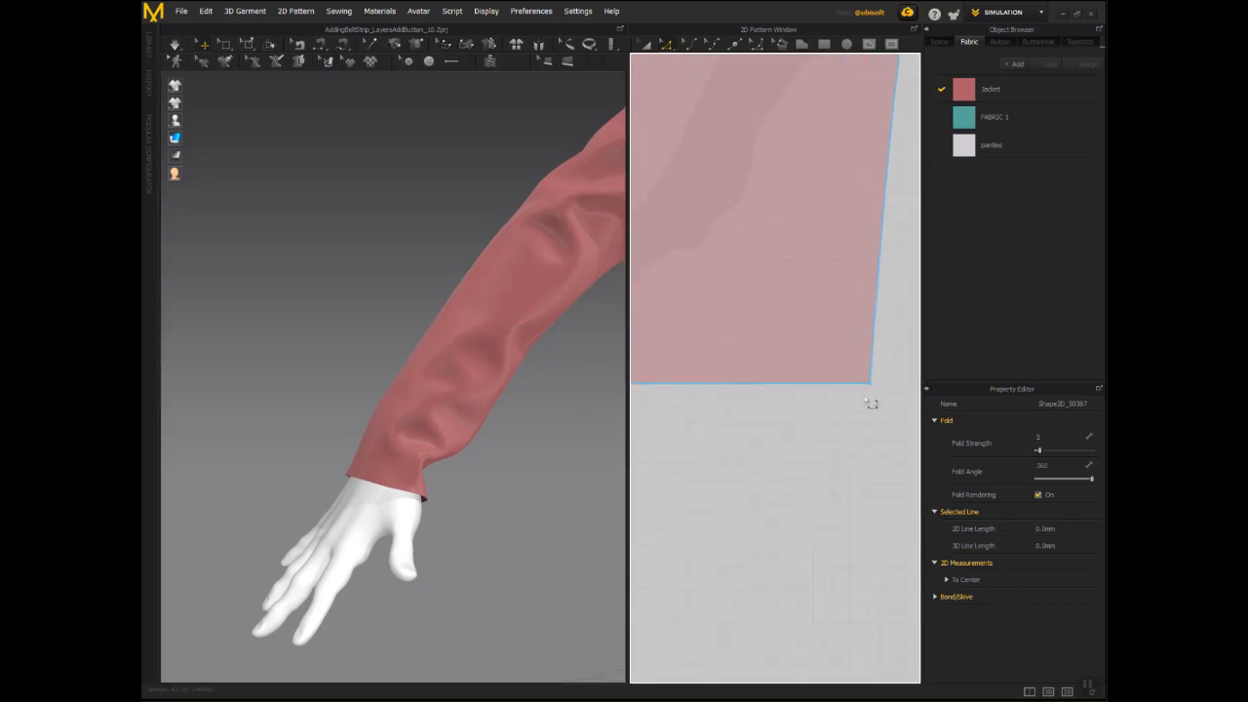
pyautogui.click(824, 383)
pyautogui.scroll(-1, 831, 451)
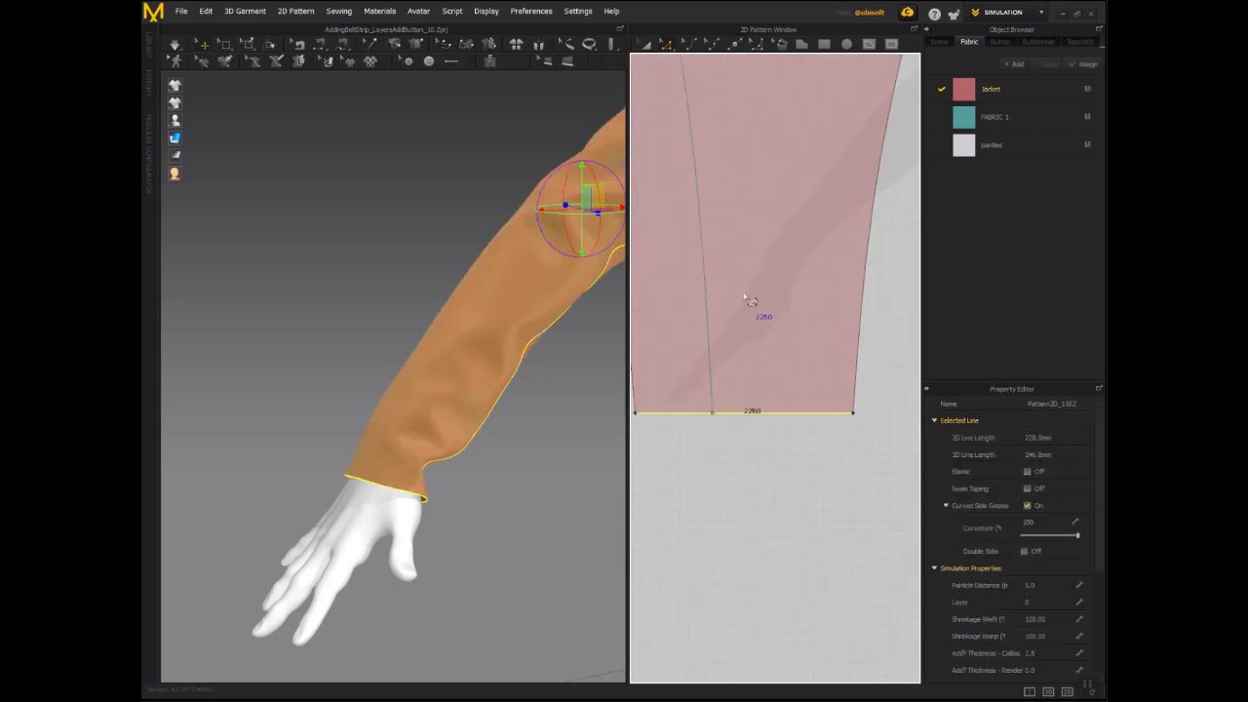
pyautogui.scroll(1, 747, 300)
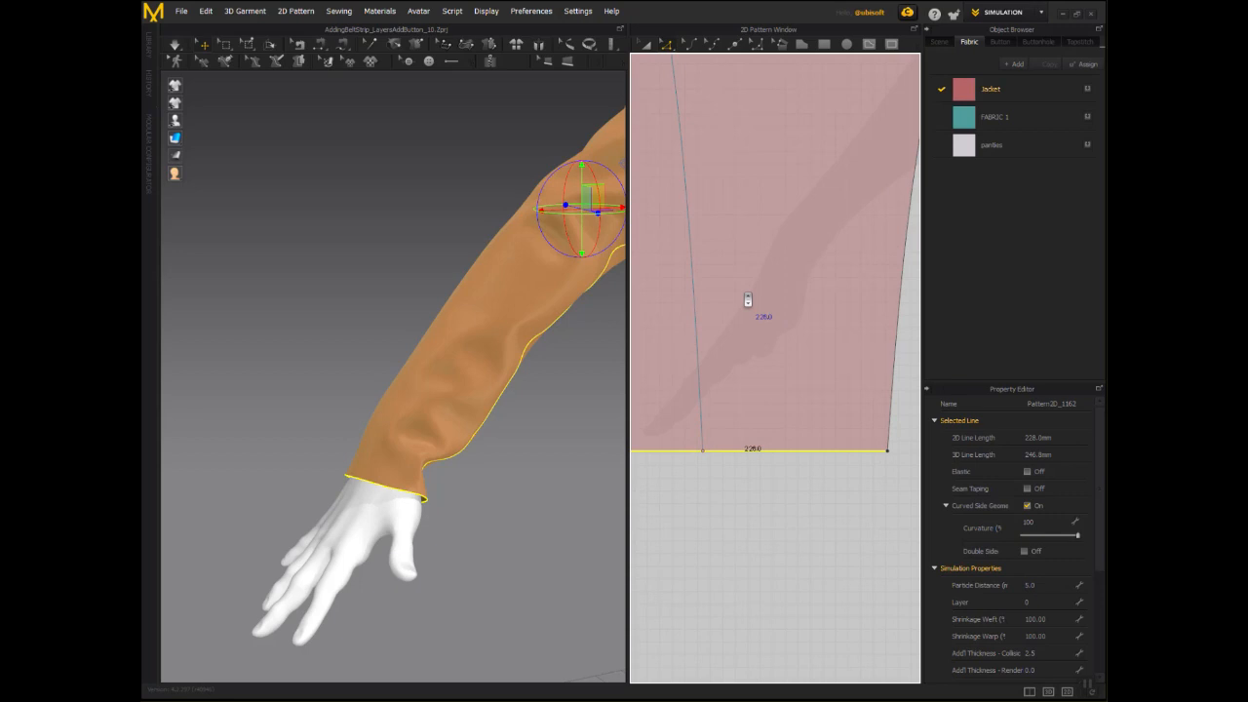
pyautogui.rightClick(749, 453)
pyautogui.click(772, 480)
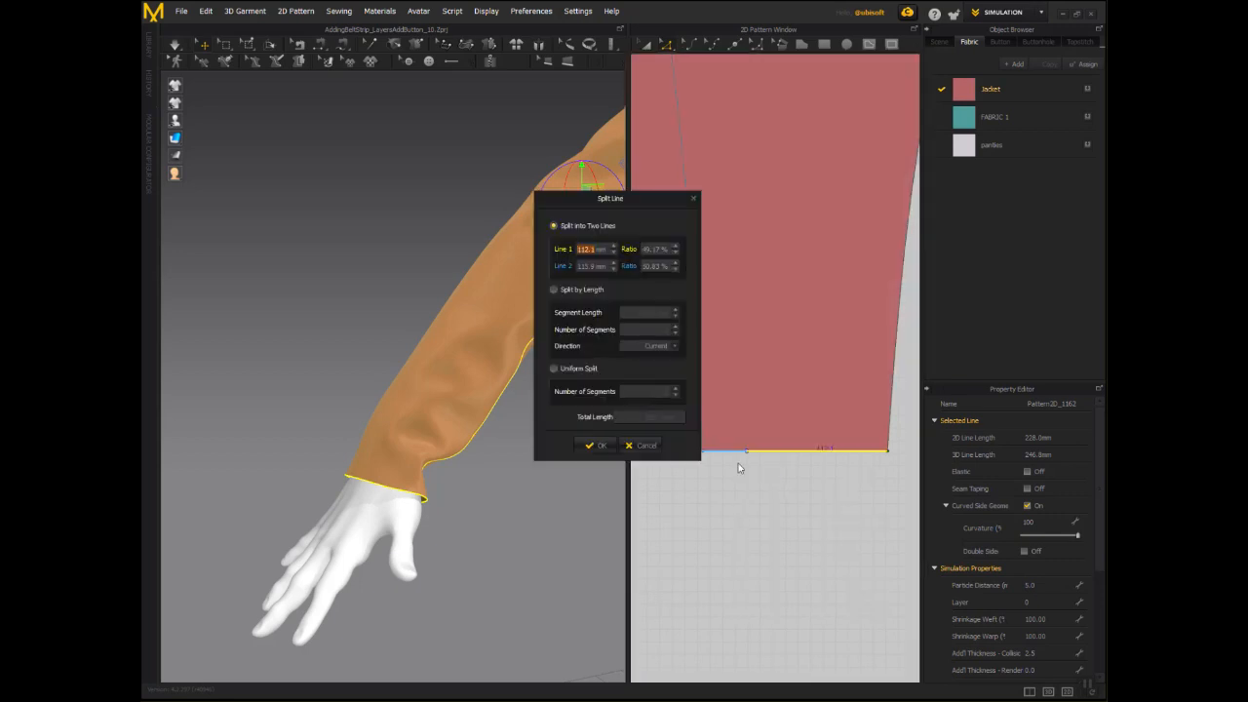
pyautogui.moveTo(659, 203); pyautogui.dragTo(830, 484)
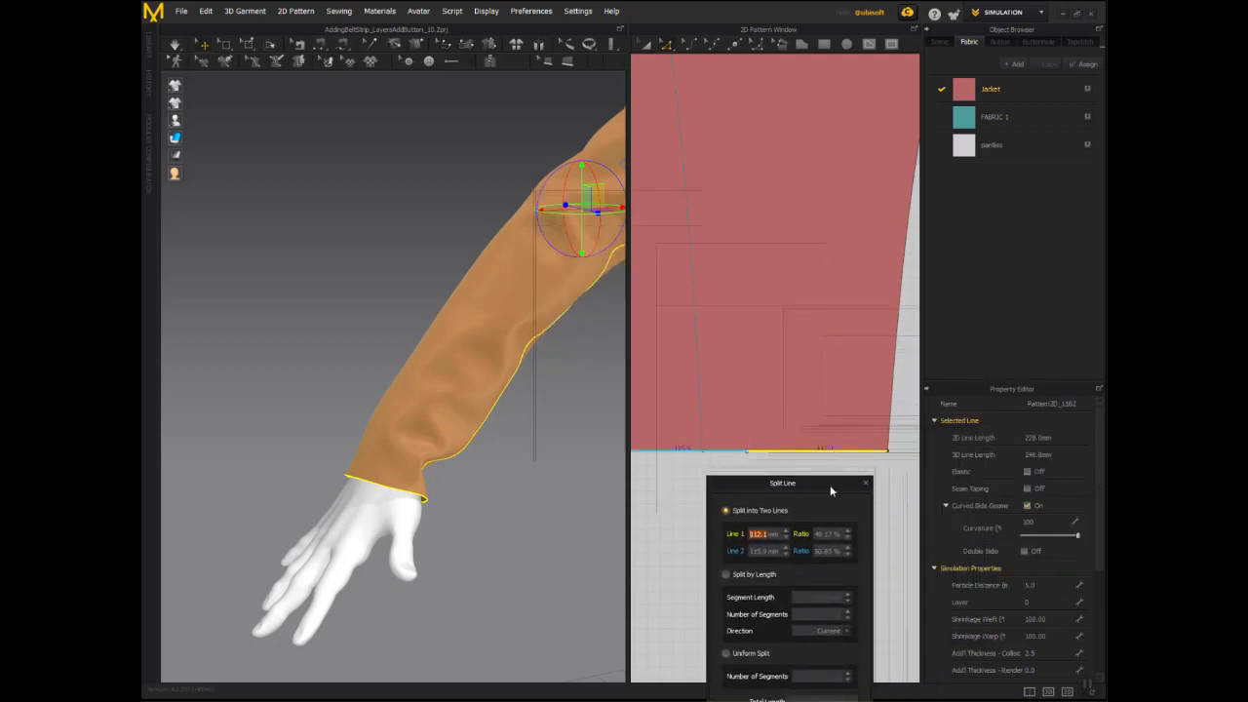
pyautogui.click(753, 551)
pyautogui.write('50')
pyautogui.press('Return')
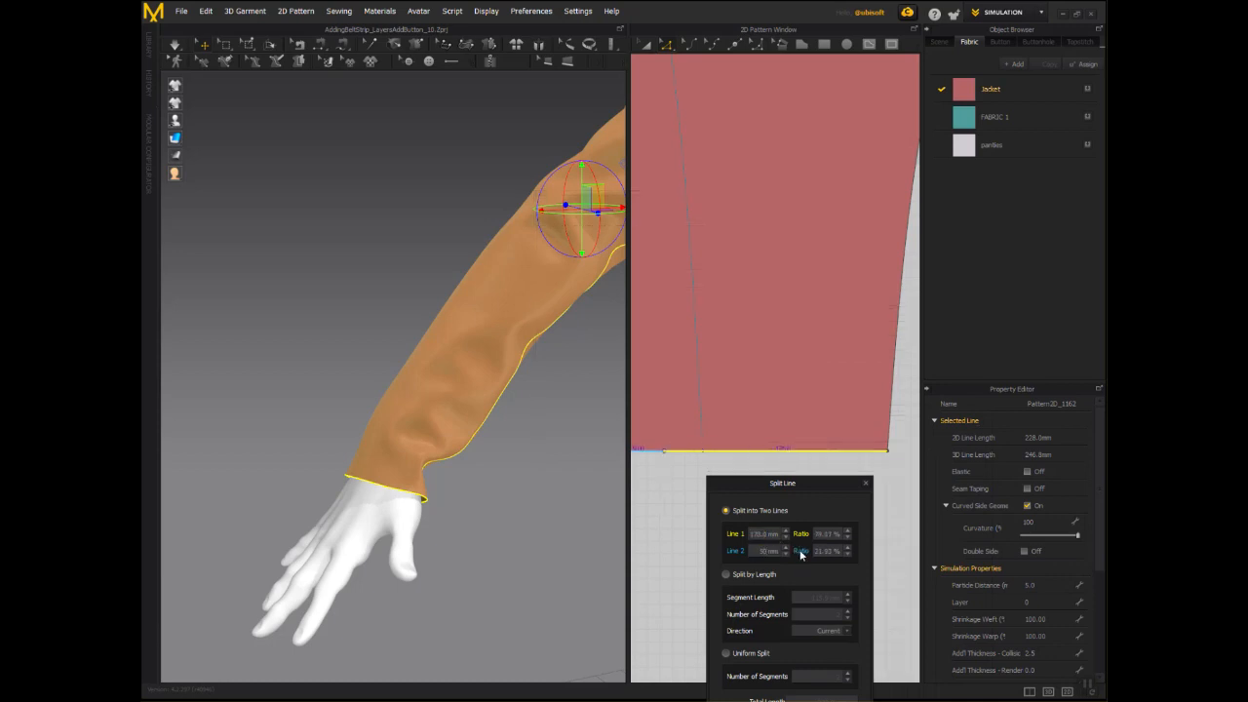
pyautogui.click(753, 534)
pyautogui.write('50')
pyautogui.moveTo(767, 487); pyautogui.dragTo(375, 77)
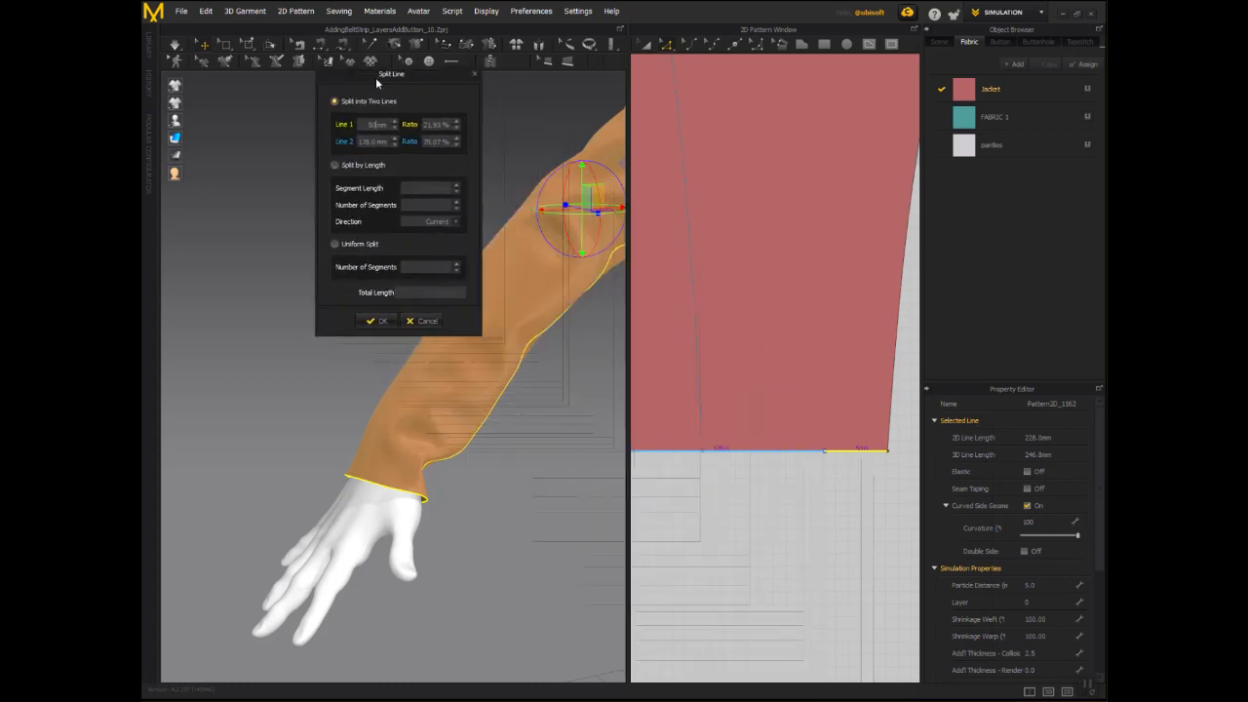
pyautogui.click(371, 321)
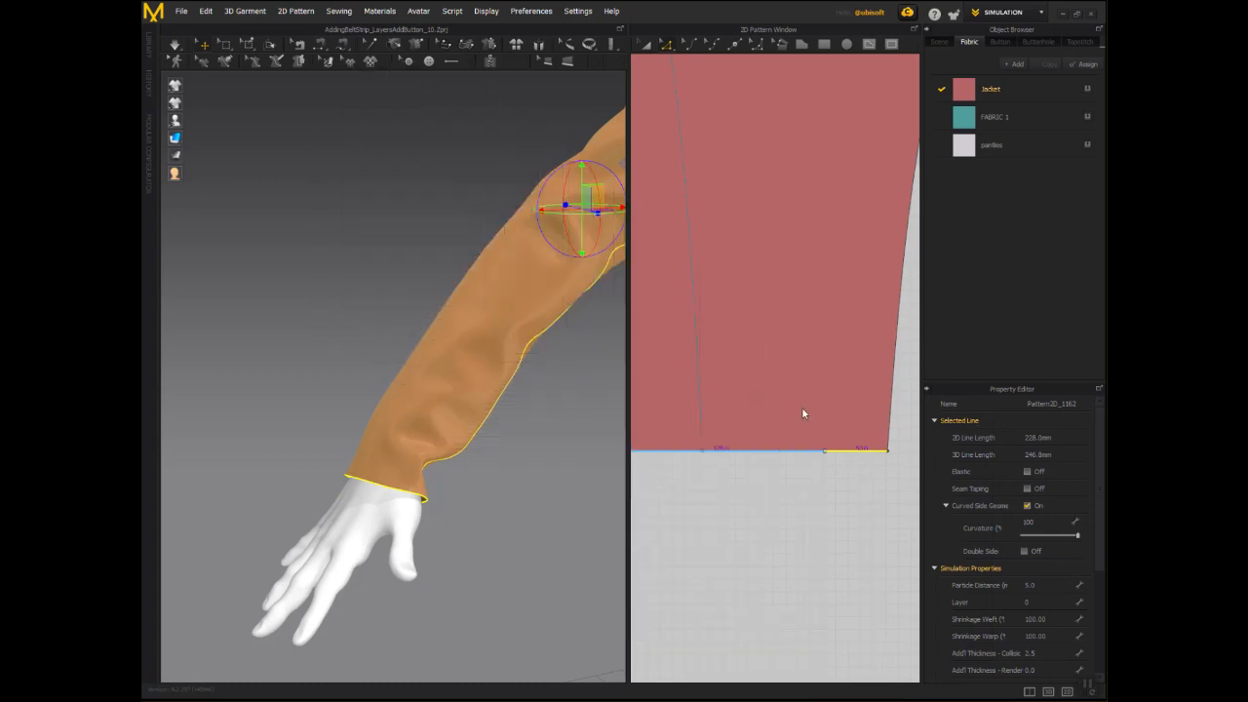
# Split the new 50 mm hem segment into two lines with Line 1 set to 15 mm.
pyautogui.click(855, 453)
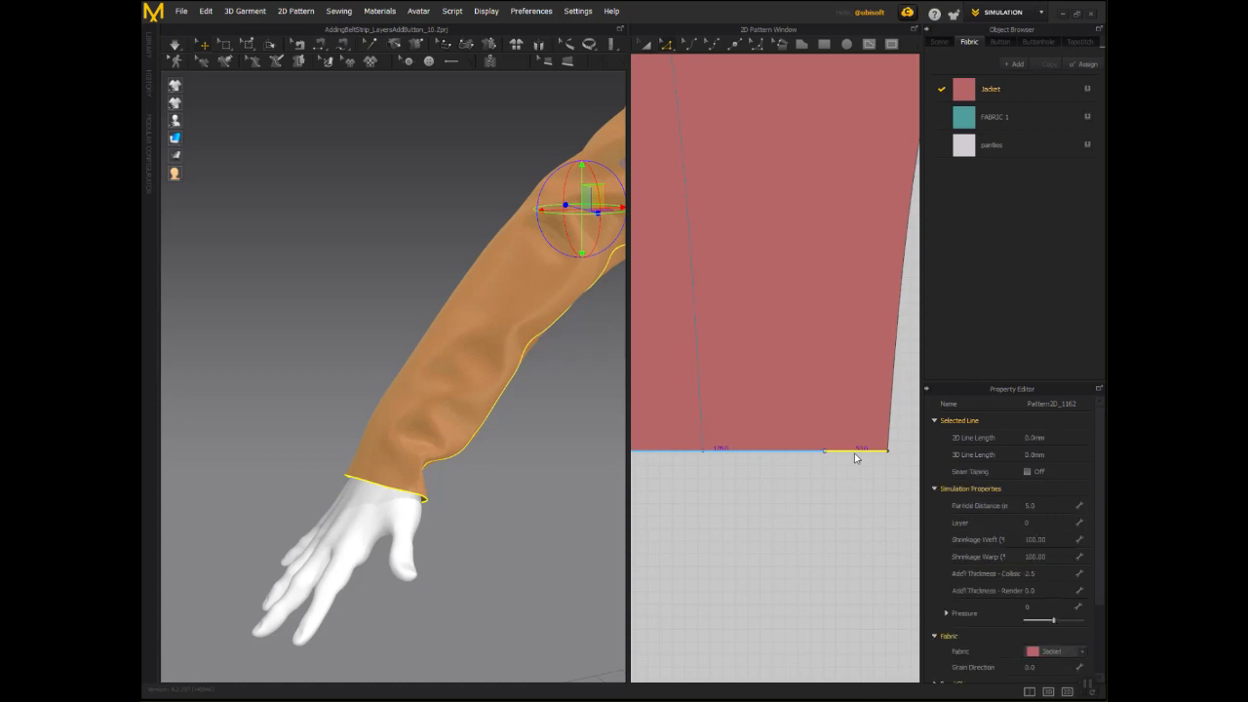
pyautogui.click(855, 452)
pyautogui.rightClick(854, 453)
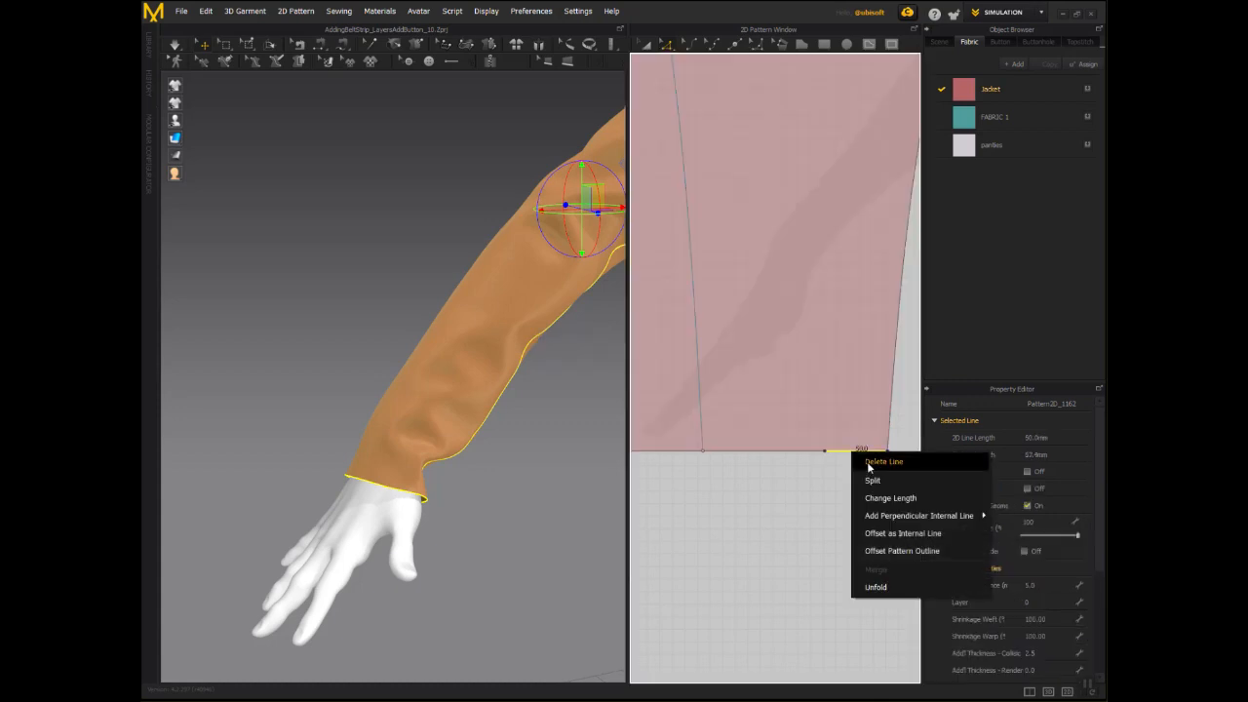
pyautogui.click(872, 479)
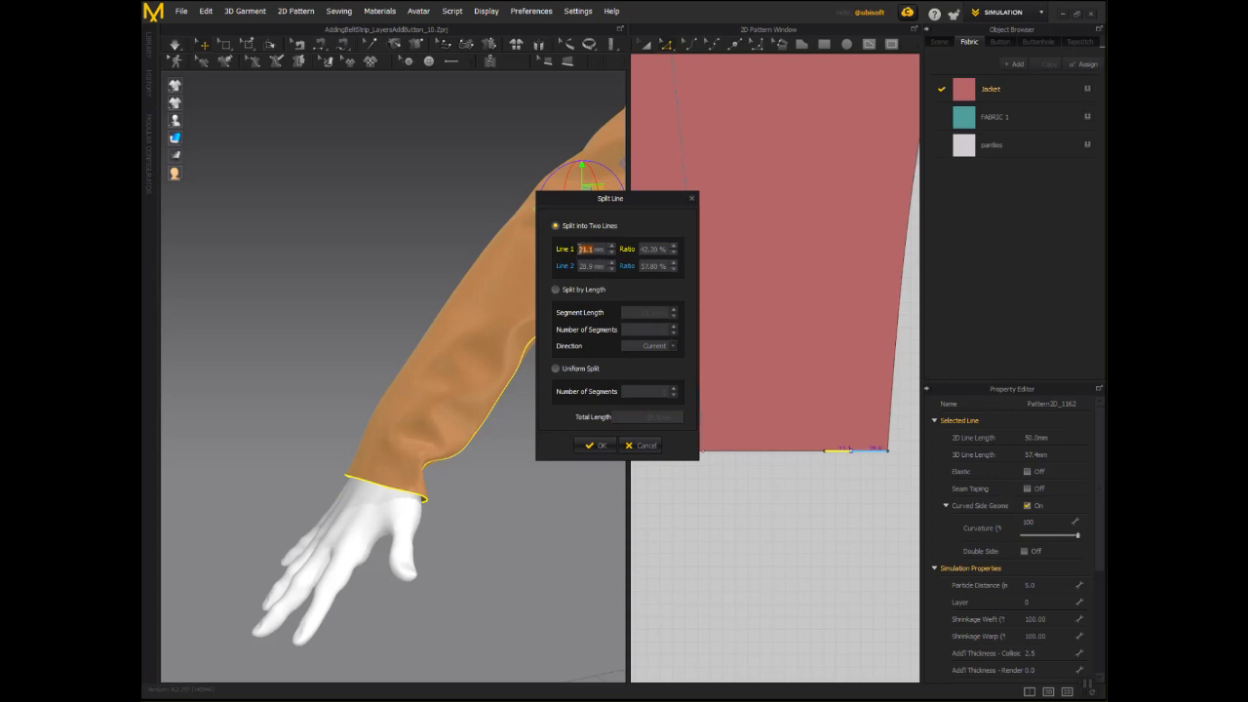
pyautogui.write('10')
pyautogui.doubleClick(584, 250)
pyautogui.write('15')
pyautogui.click(596, 444)
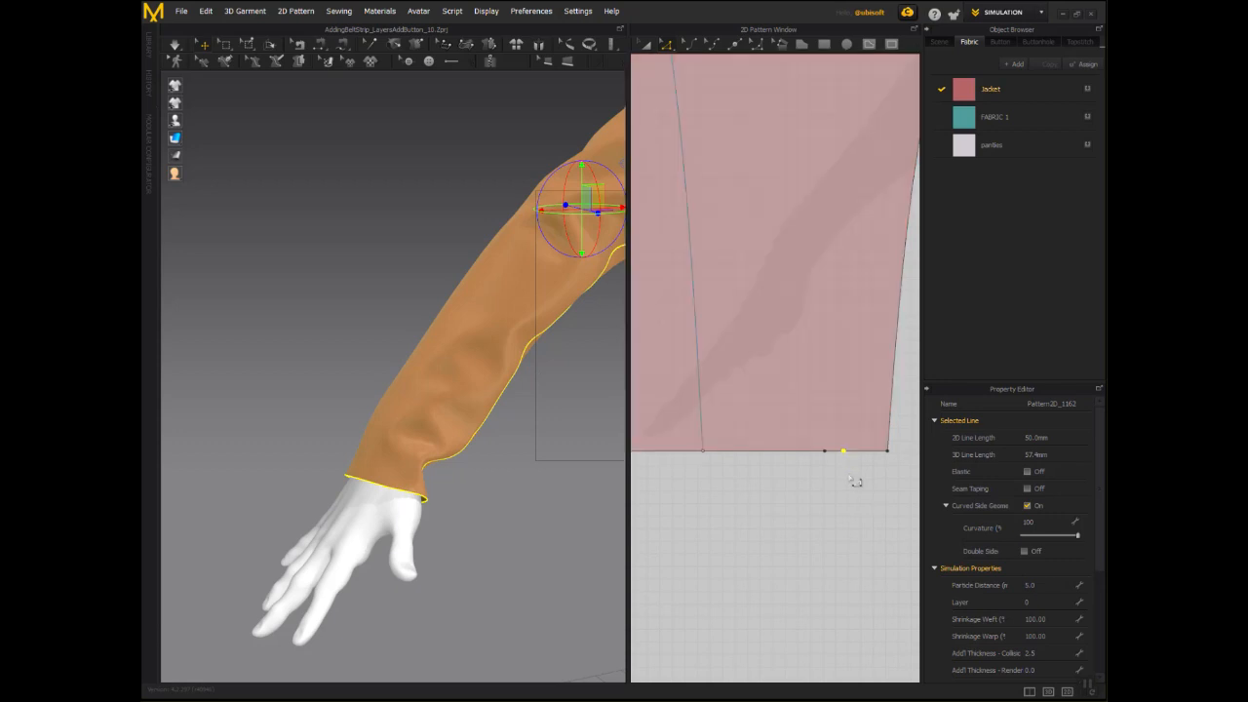
pyautogui.click(854, 481)
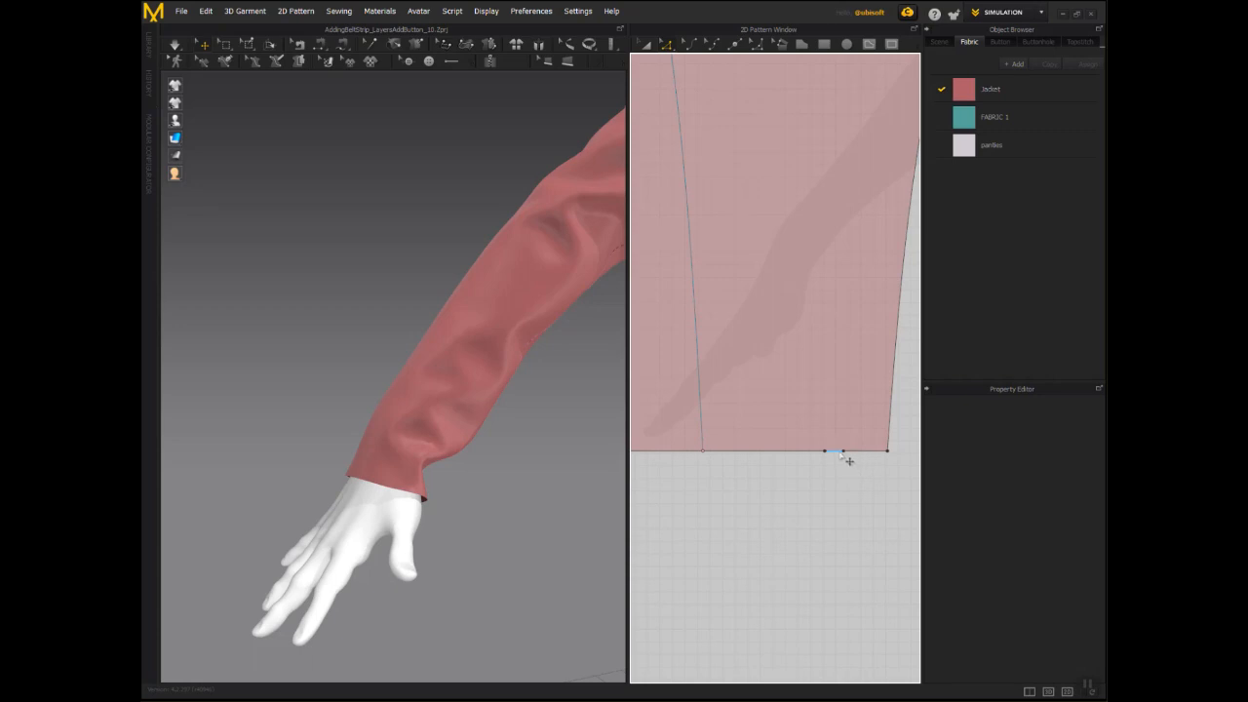
# Divide the 15 mm hem segment into equal halves with a uniform split.
pyautogui.click(839, 454)
pyautogui.rightClick(839, 452)
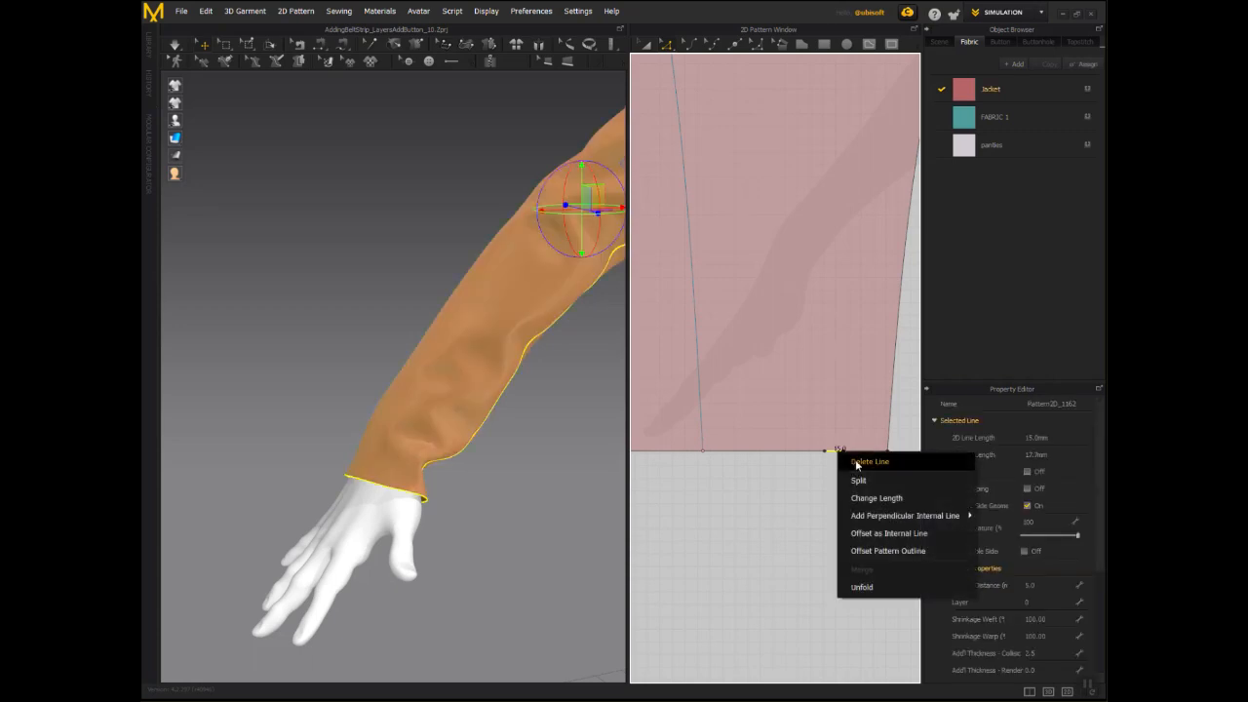
pyautogui.click(860, 479)
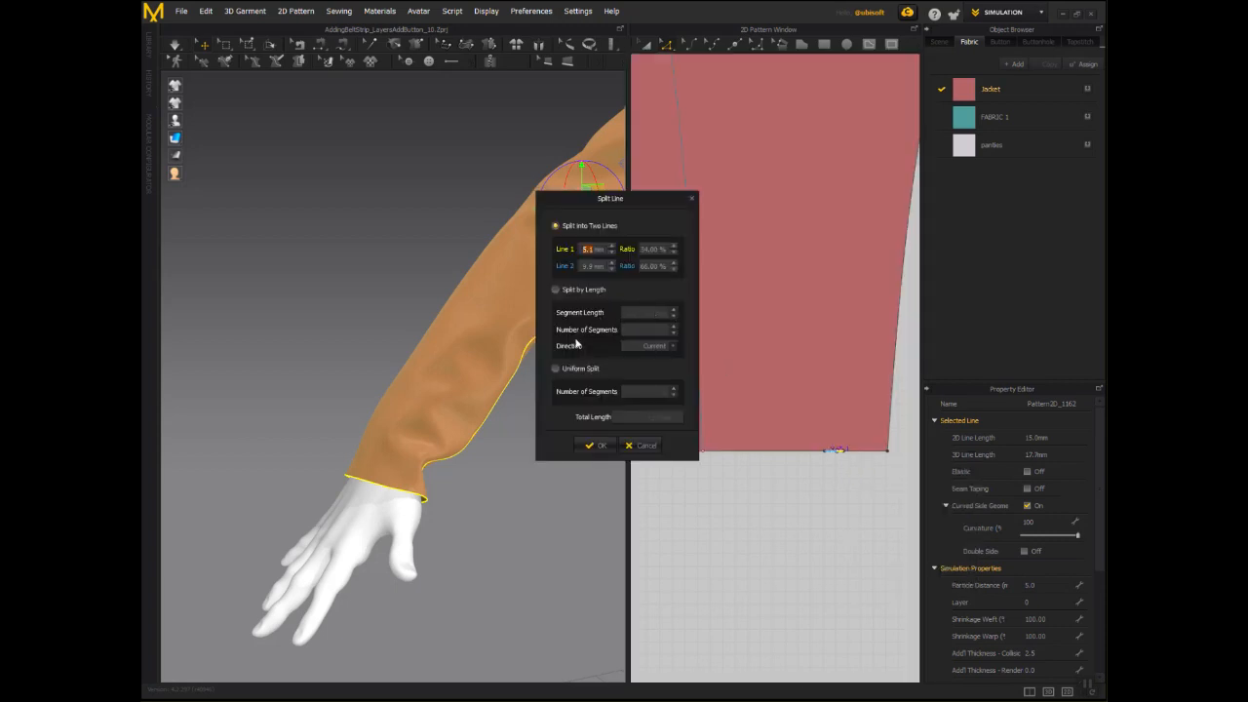
pyautogui.click(570, 368)
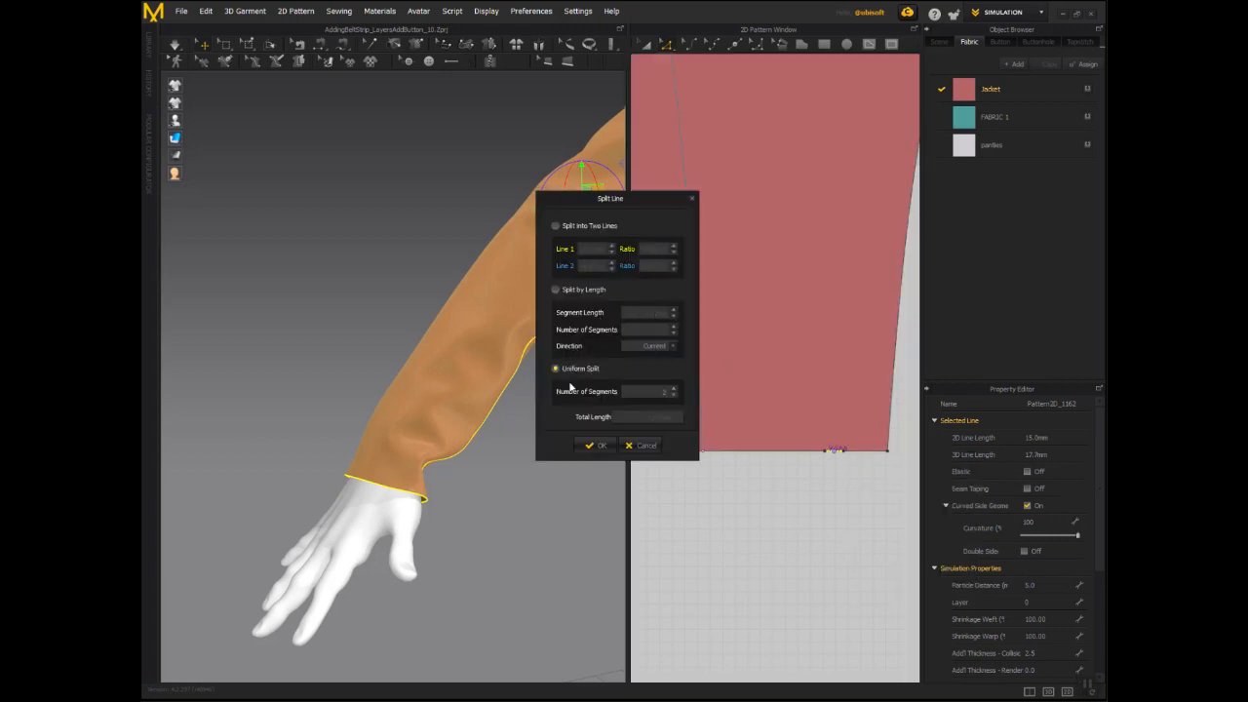
pyautogui.click(591, 447)
pyautogui.click(843, 462)
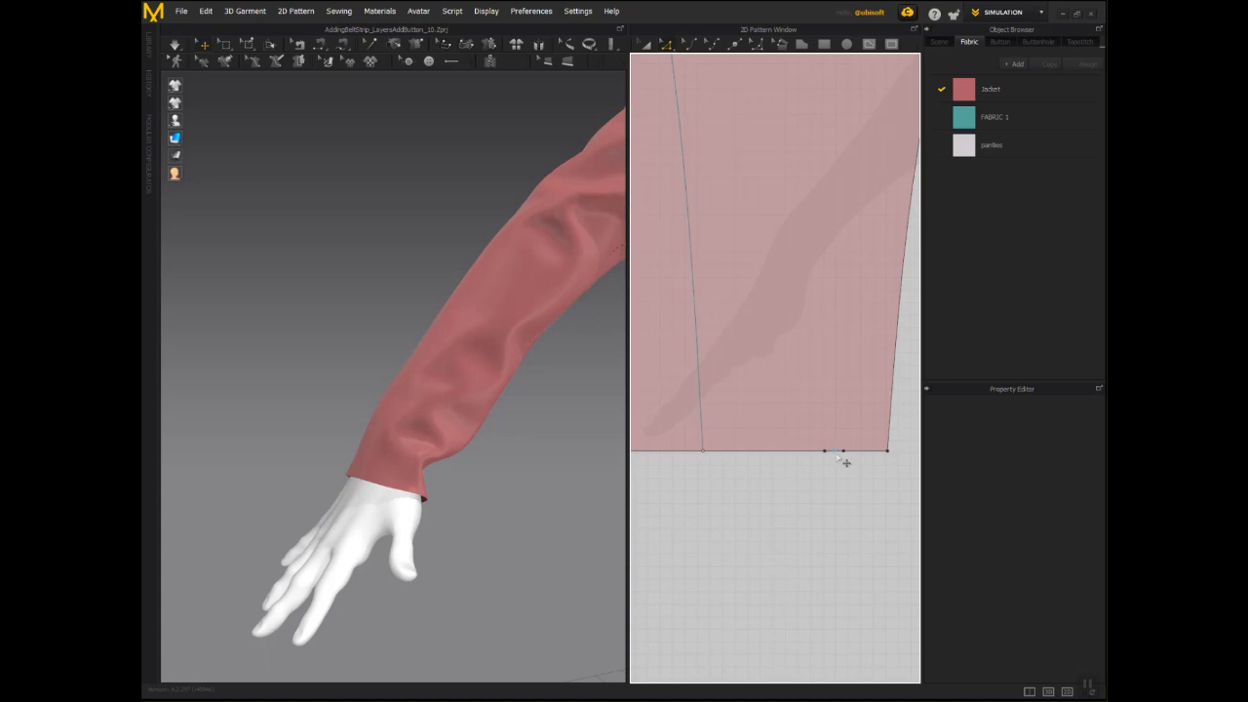
# Move the midpoint of the 15 mm segment straight up into the sleeve to cut a pointed notch about 113 mm deep.
pyautogui.click(836, 451)
pyautogui.moveTo(836, 454); pyautogui.dragTo(835, 311)
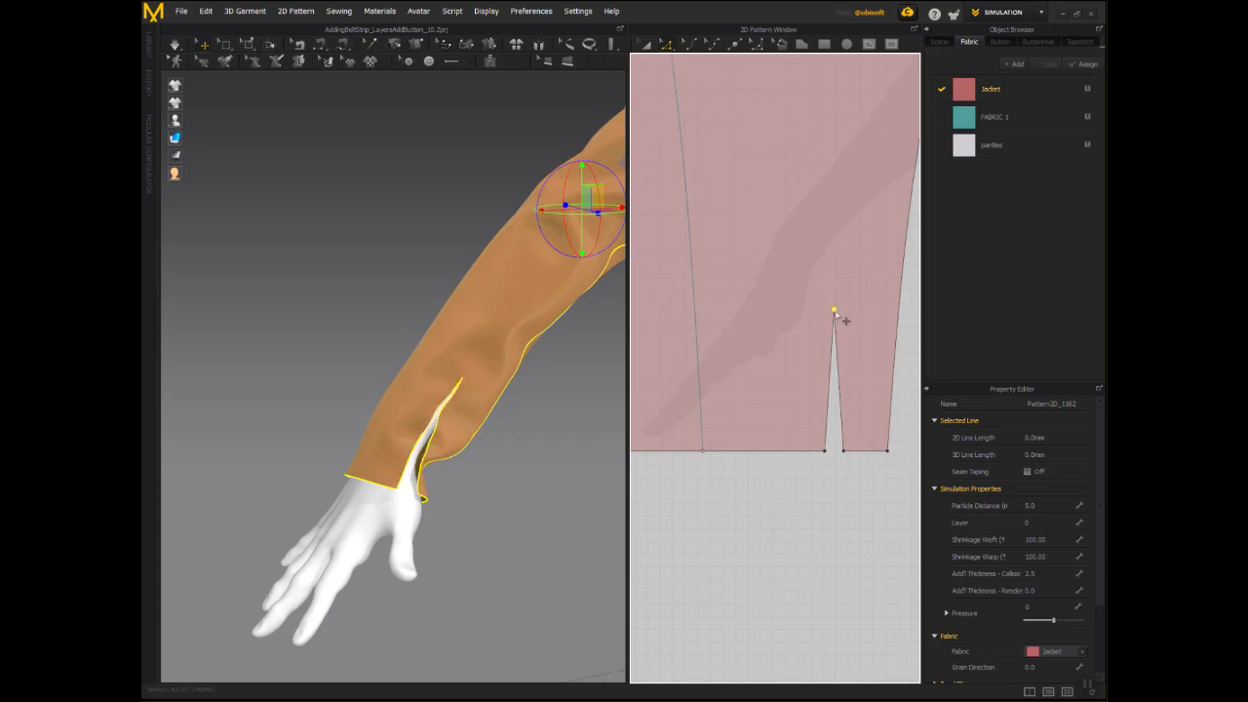
pyautogui.moveTo(546, 369); pyautogui.dragTo(507, 395, button='right')
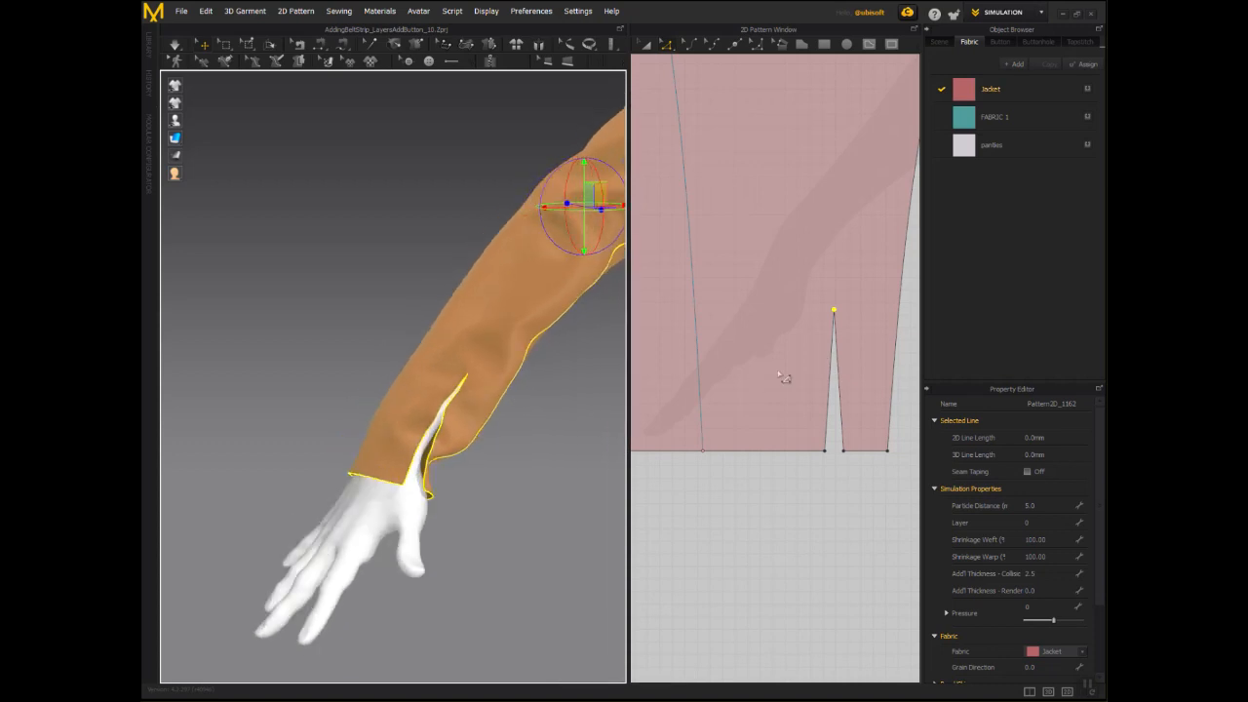
# Narrow the notch by moving the hem corner on its side nearer the sleeve edge slightly inward.
pyautogui.scroll(2, 777, 371)
pyautogui.moveTo(834, 347); pyautogui.dragTo(777, 344, button='middle')
pyautogui.click(798, 519)
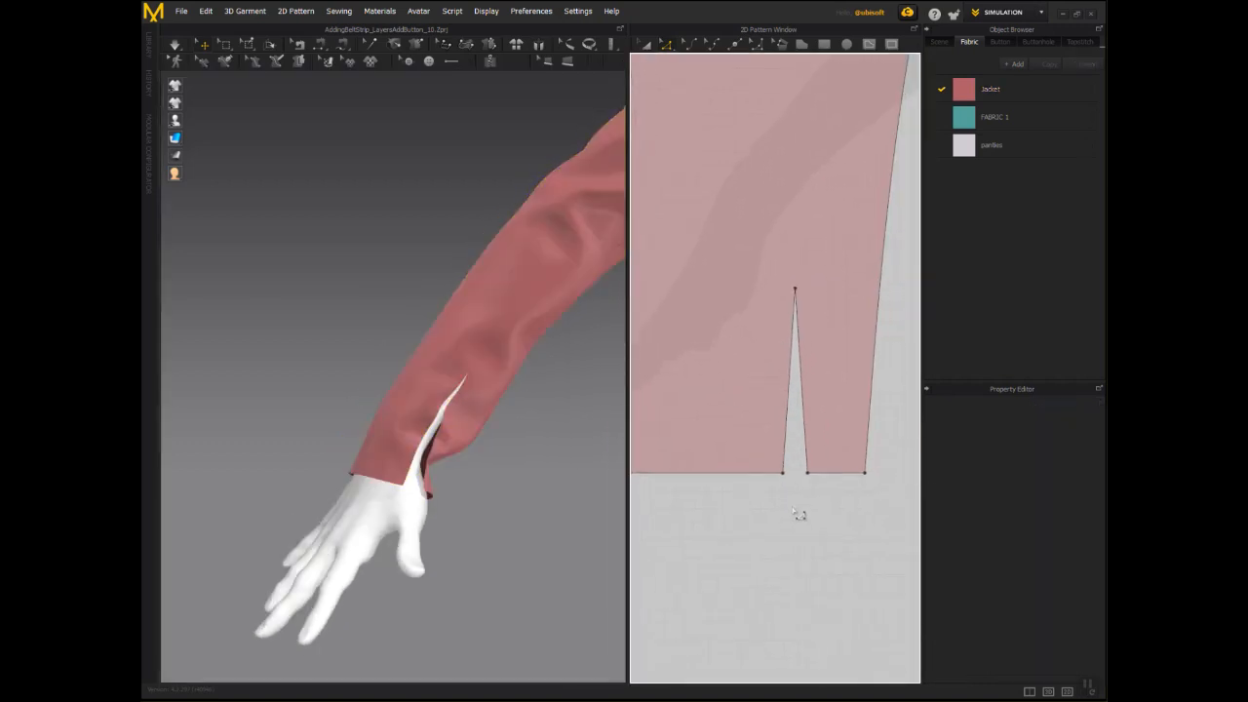
pyautogui.click(808, 477)
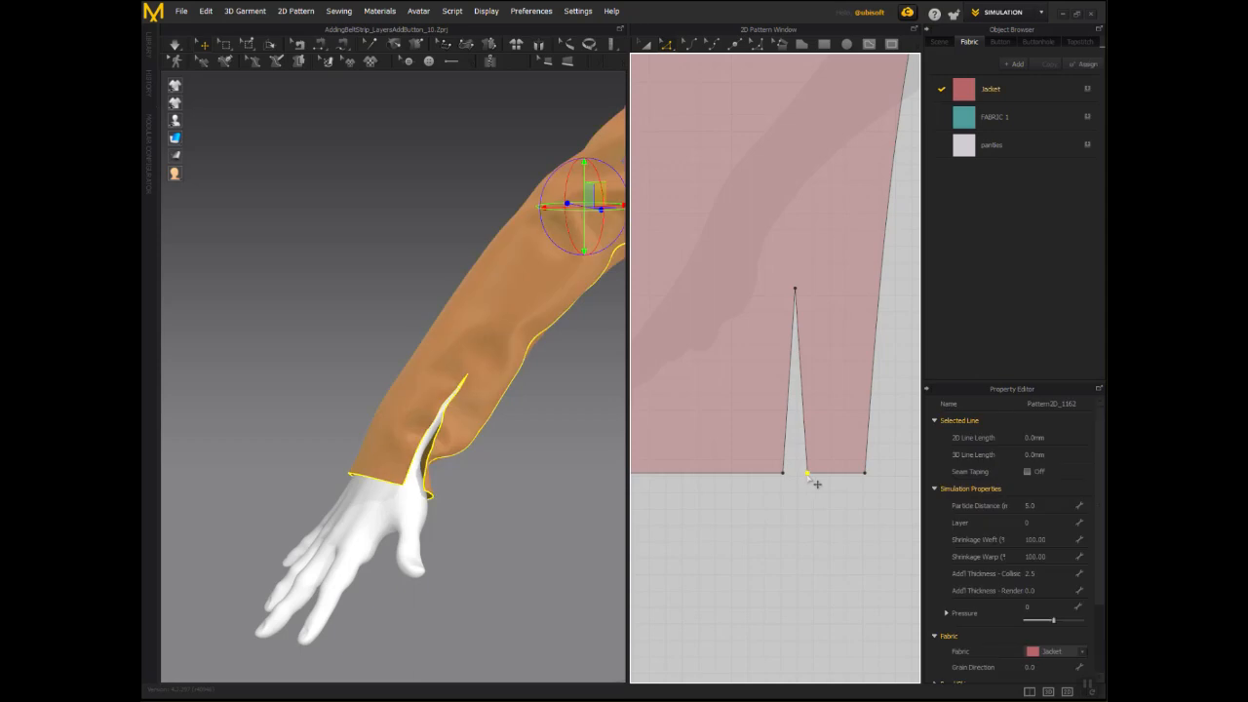
pyautogui.moveTo(808, 477); pyautogui.dragTo(802, 477)
pyautogui.moveTo(810, 479); pyautogui.dragTo(809, 478)
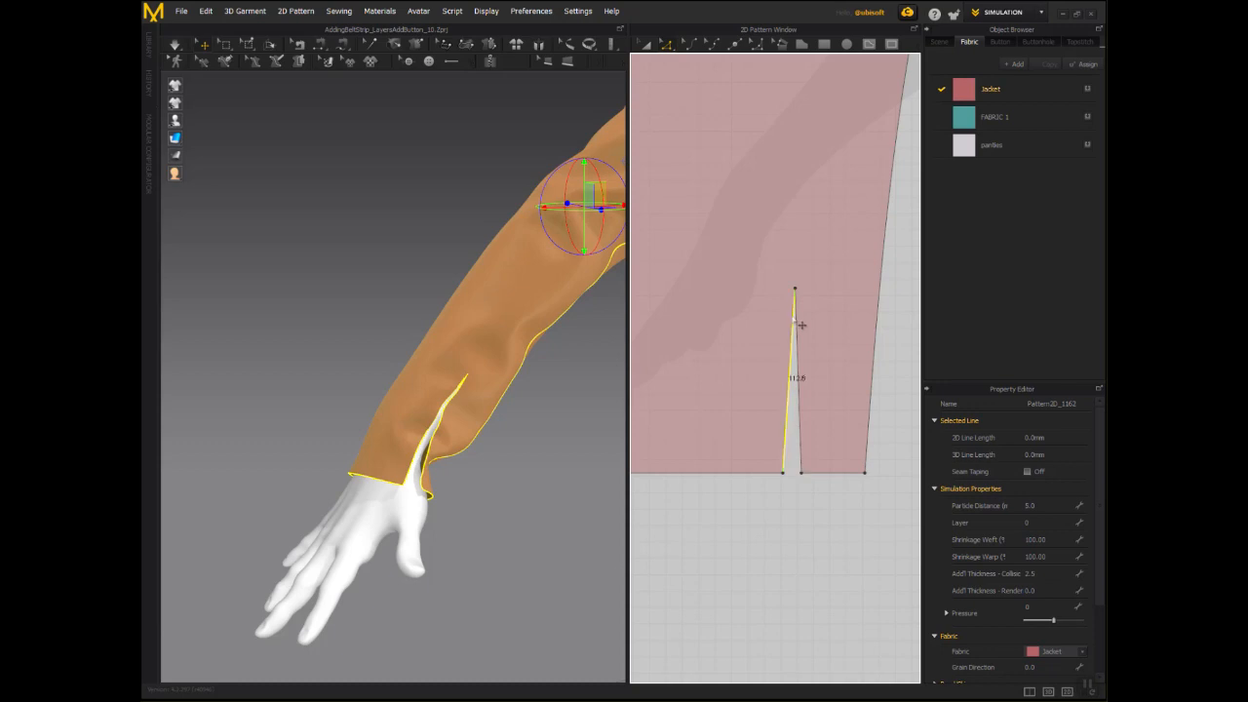
# Split the notch's left edge 16.5 mm from its tip and move the new point to open the tip into a flat end.
pyautogui.rightClick(792, 320)
pyautogui.click(803, 344)
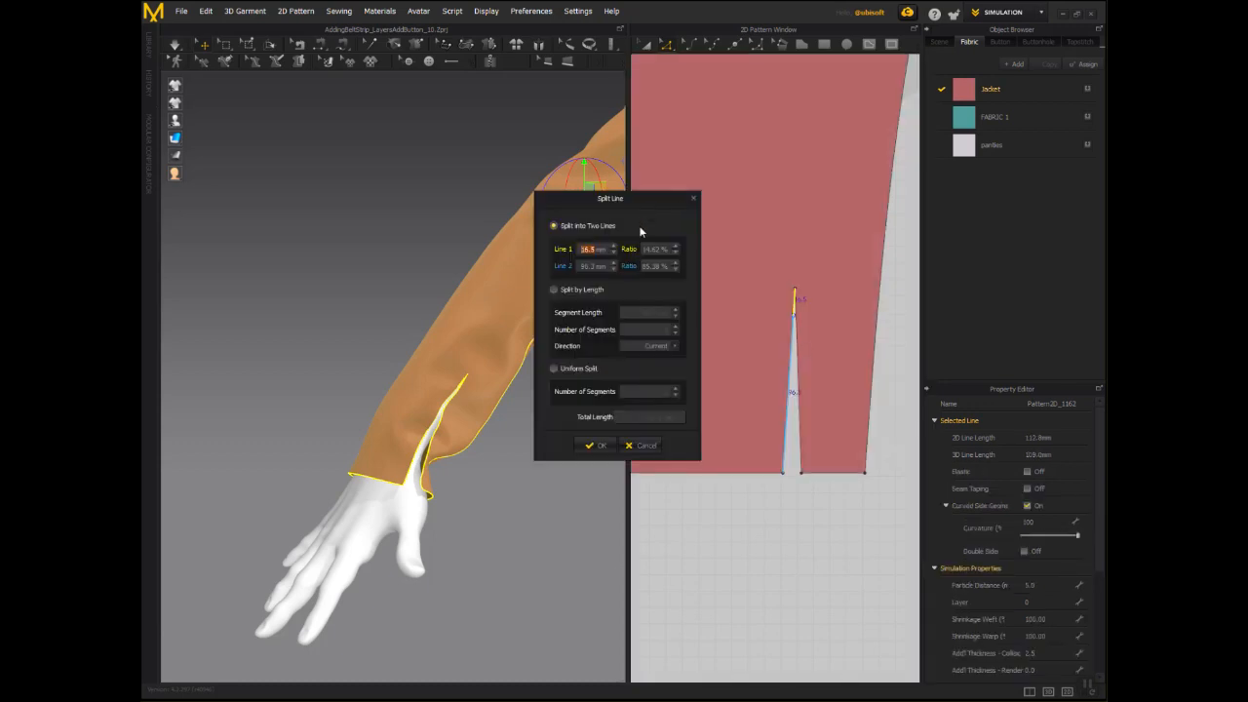
pyautogui.click(607, 445)
pyautogui.moveTo(793, 316); pyautogui.dragTo(808, 294)
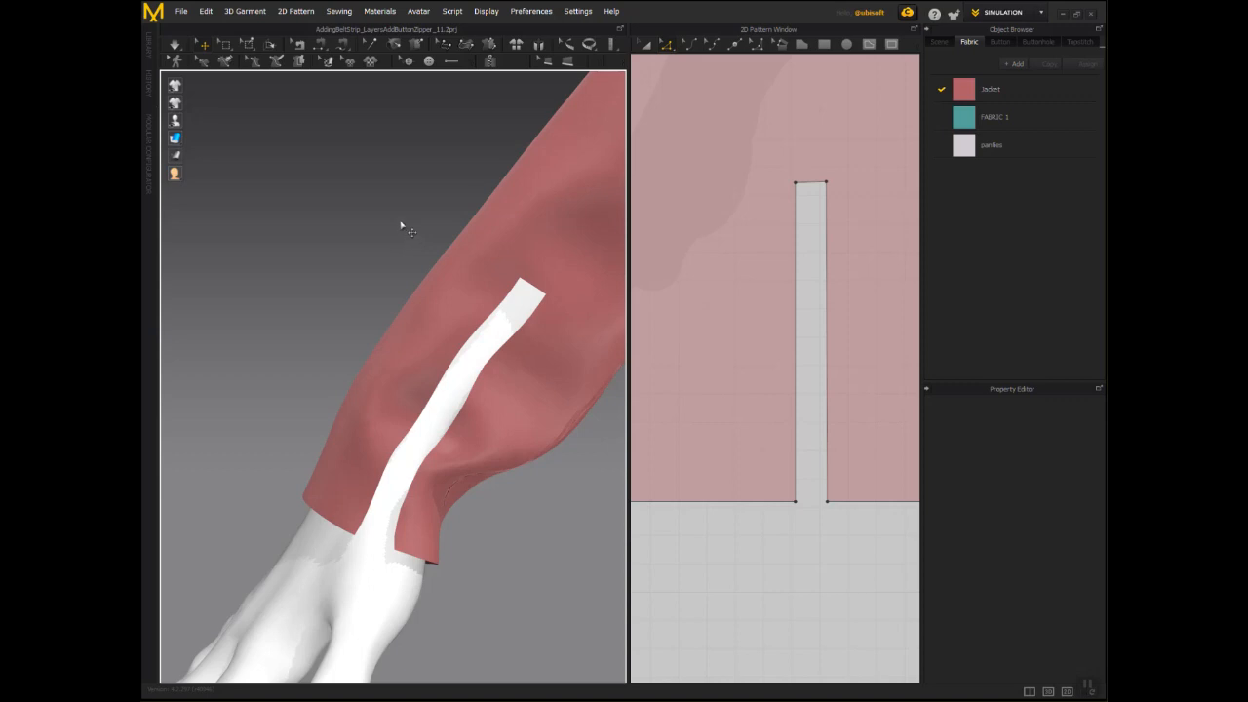
# Create a zipper along both long edges of the sleeve slot on the 3D garment, running from the cuff hem to the slot's closed end.
pyautogui.scroll(-2, 401, 225)
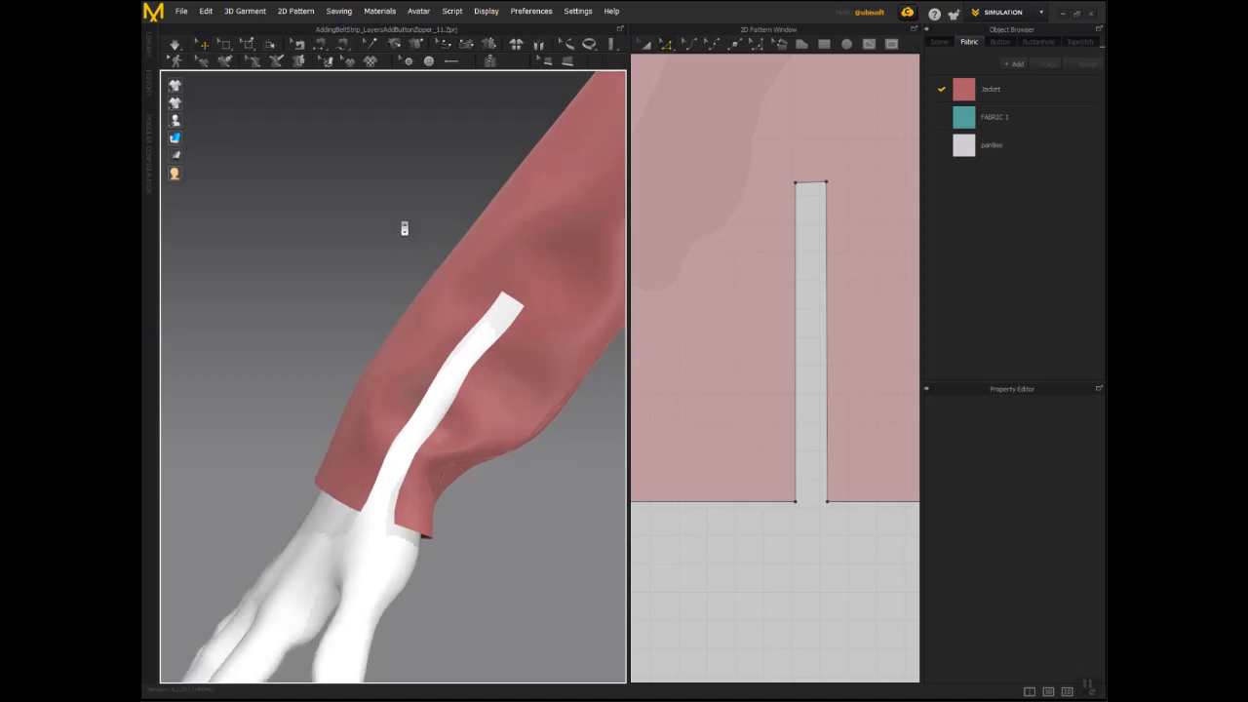
pyautogui.scroll(-2, 404, 228)
pyautogui.scroll(-2, 403, 228)
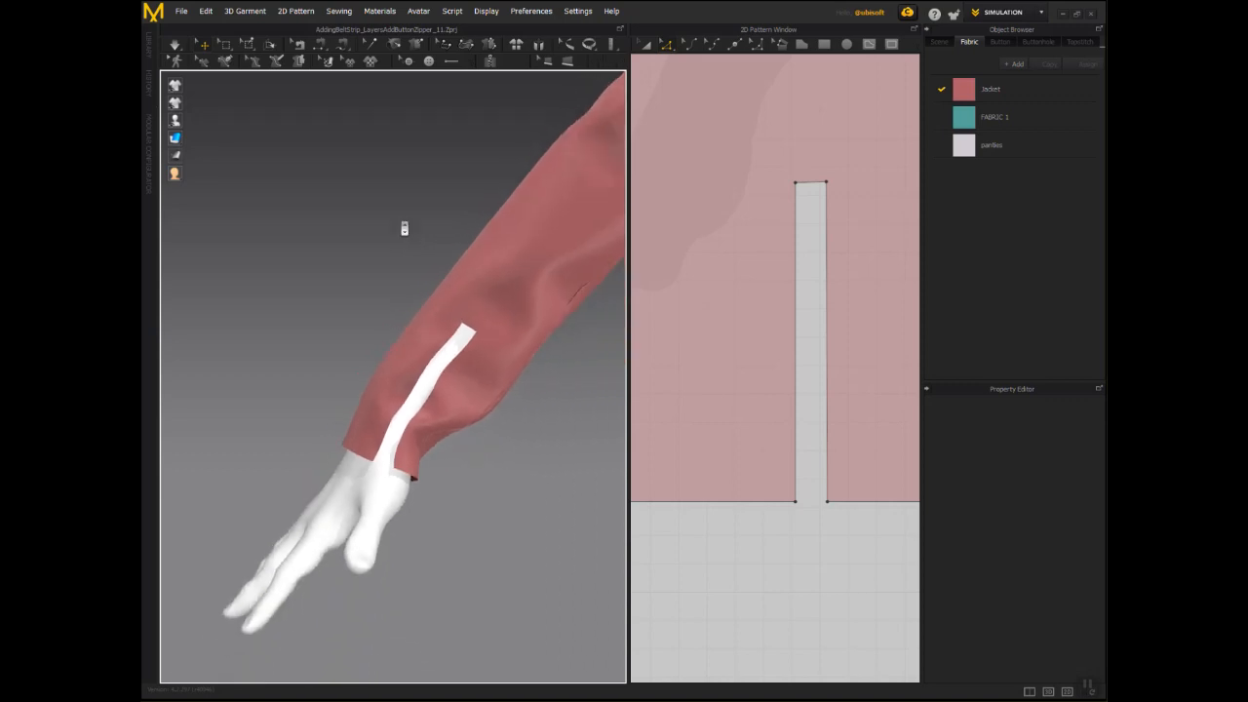
pyautogui.moveTo(405, 228)
pyautogui.mouseDown(button='right')
pyautogui.moveTo(436, 225)
pyautogui.moveTo(390, 223)
pyautogui.moveTo(423, 231)
pyautogui.mouseUp(button='right')
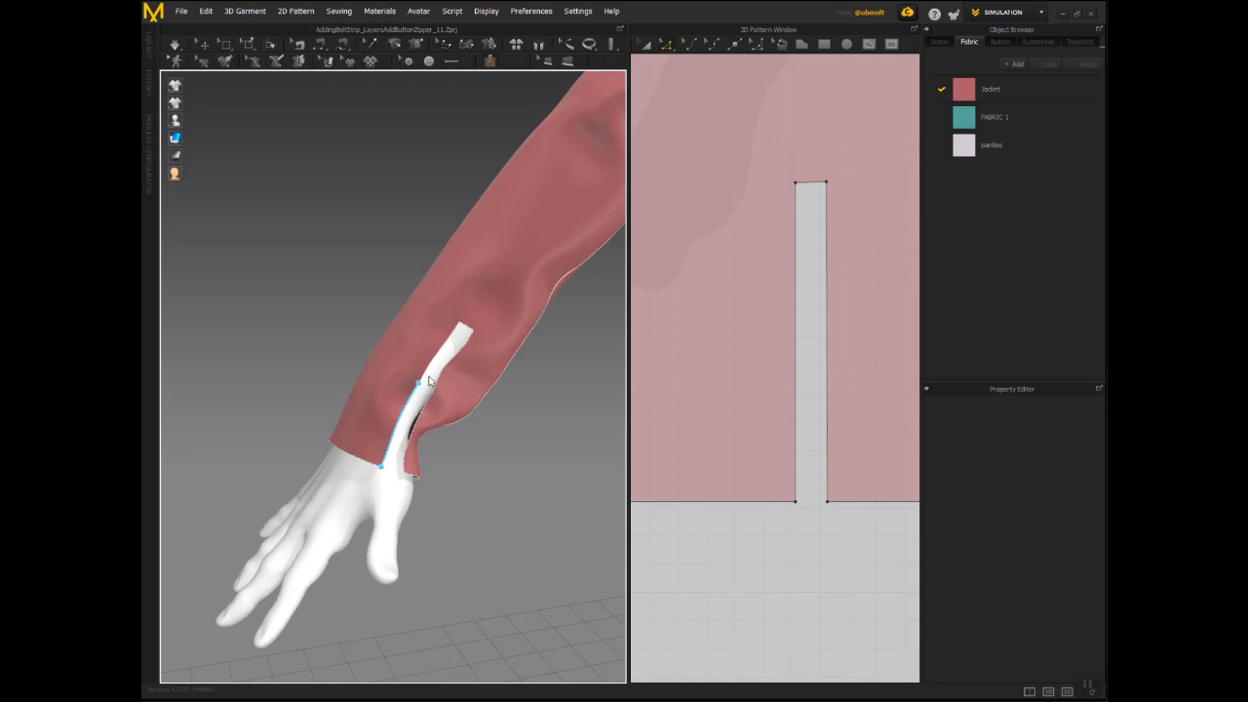
pyautogui.doubleClick(460, 325)
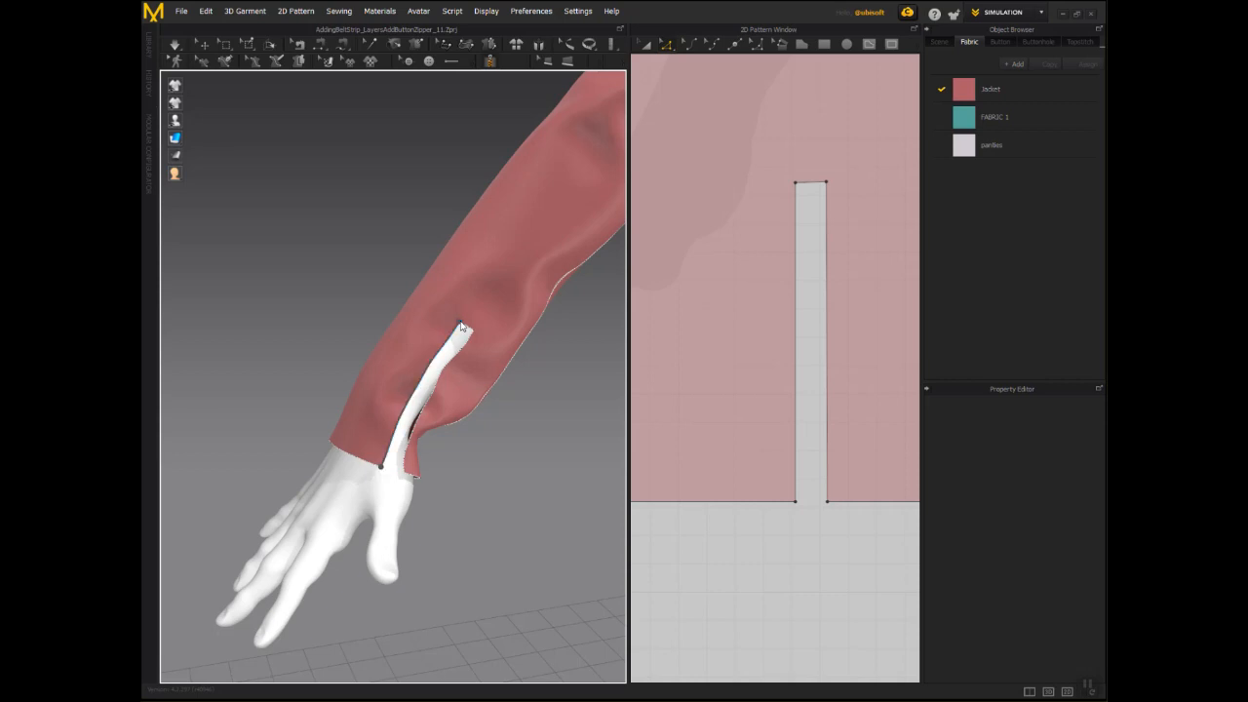
pyautogui.click(409, 476)
pyautogui.doubleClick(474, 335)
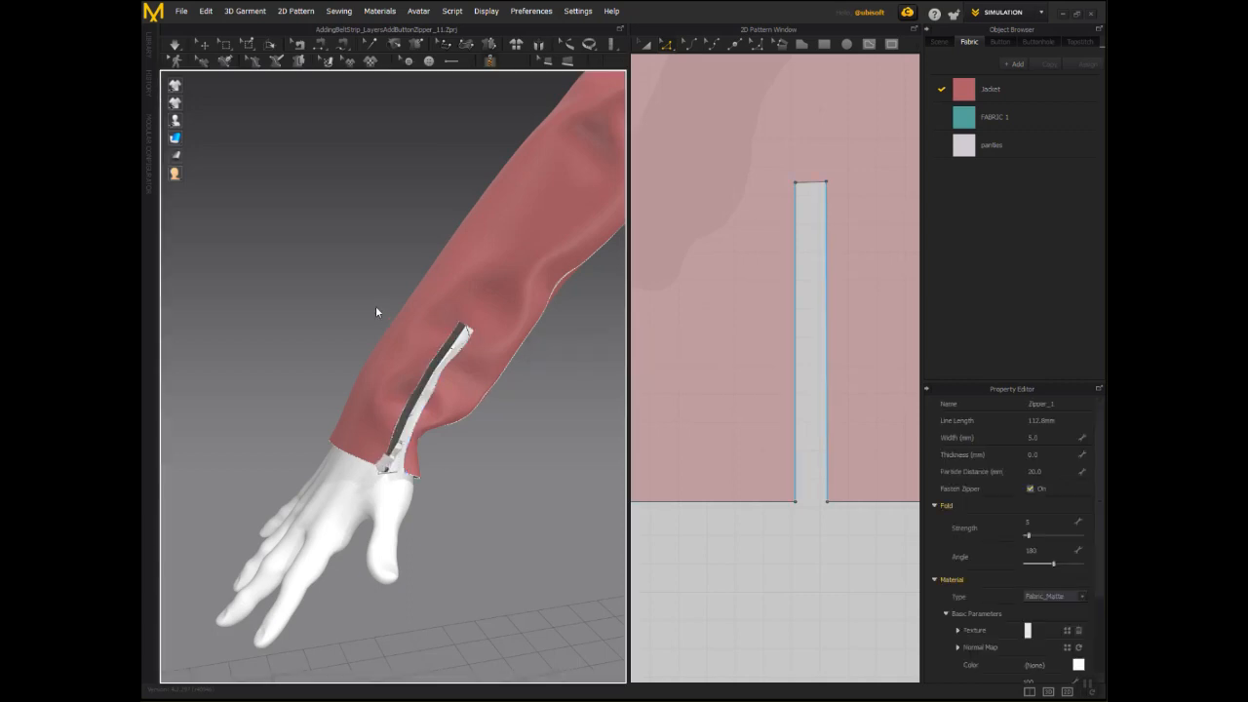
# Flip the normal of the sleeve zipper's dark tape side so both sides face outward.
pyautogui.scroll(2, 367, 307)
pyautogui.scroll(2, 367, 307)
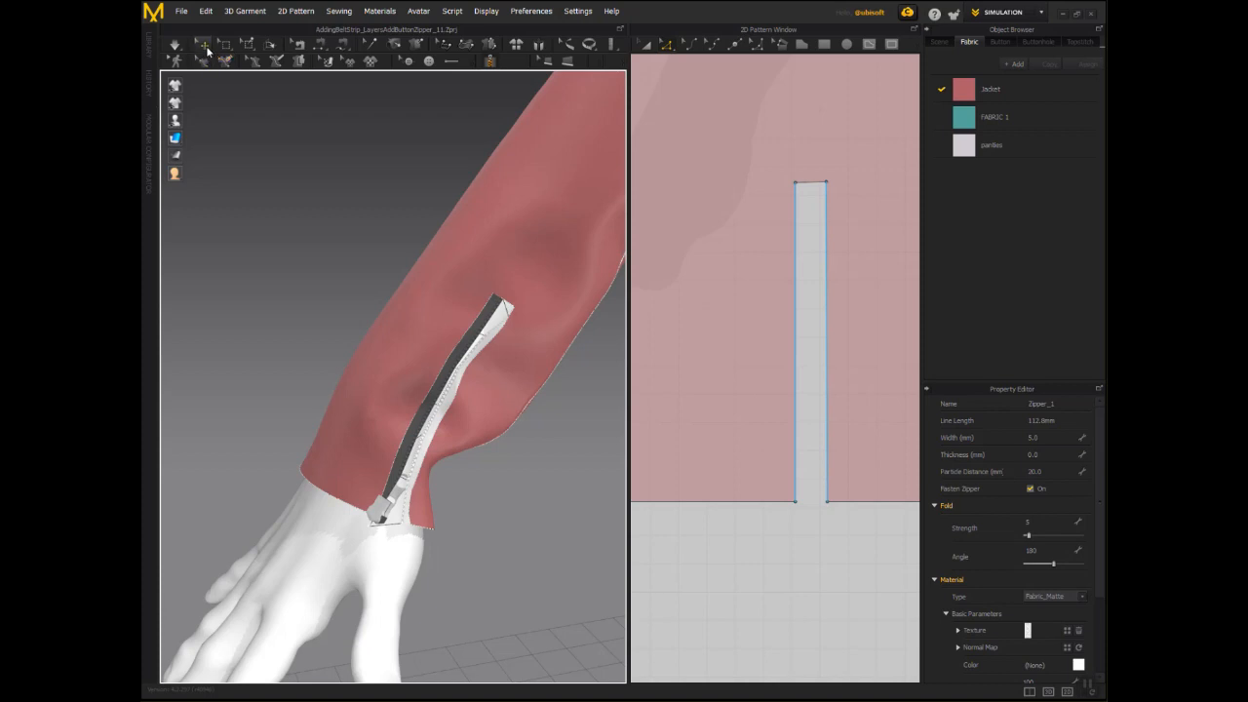
pyautogui.click(203, 44)
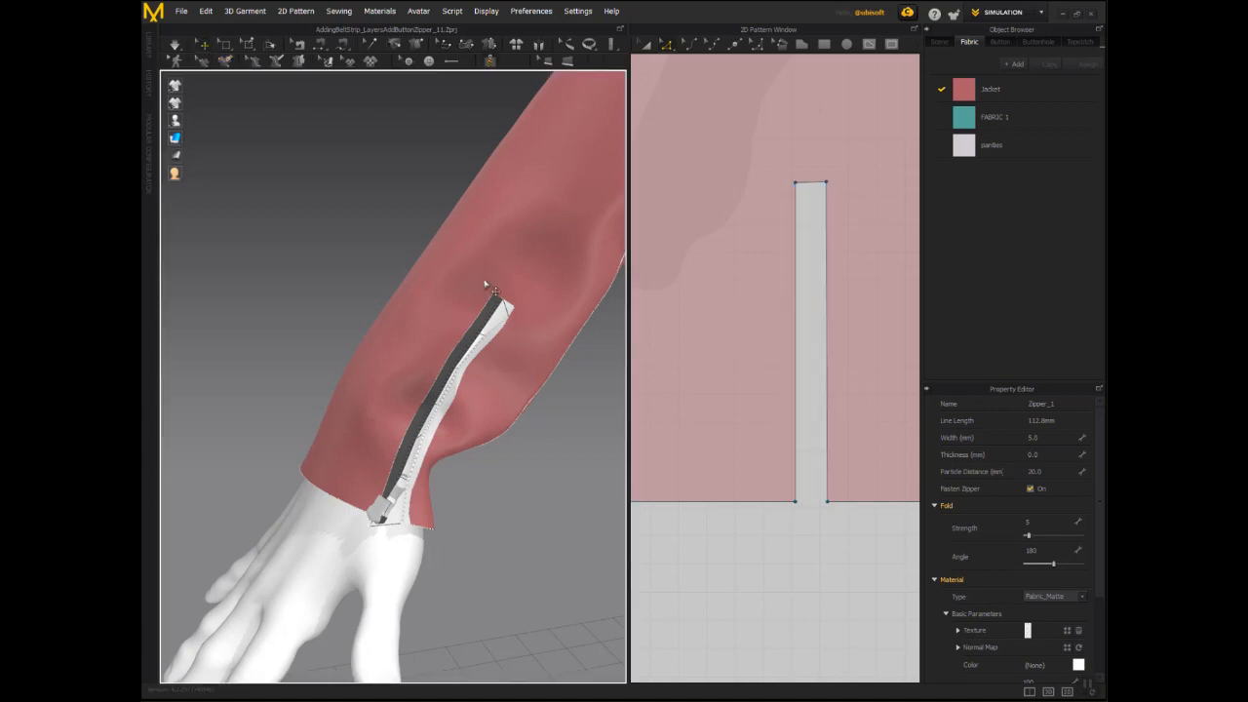
pyautogui.click(494, 310)
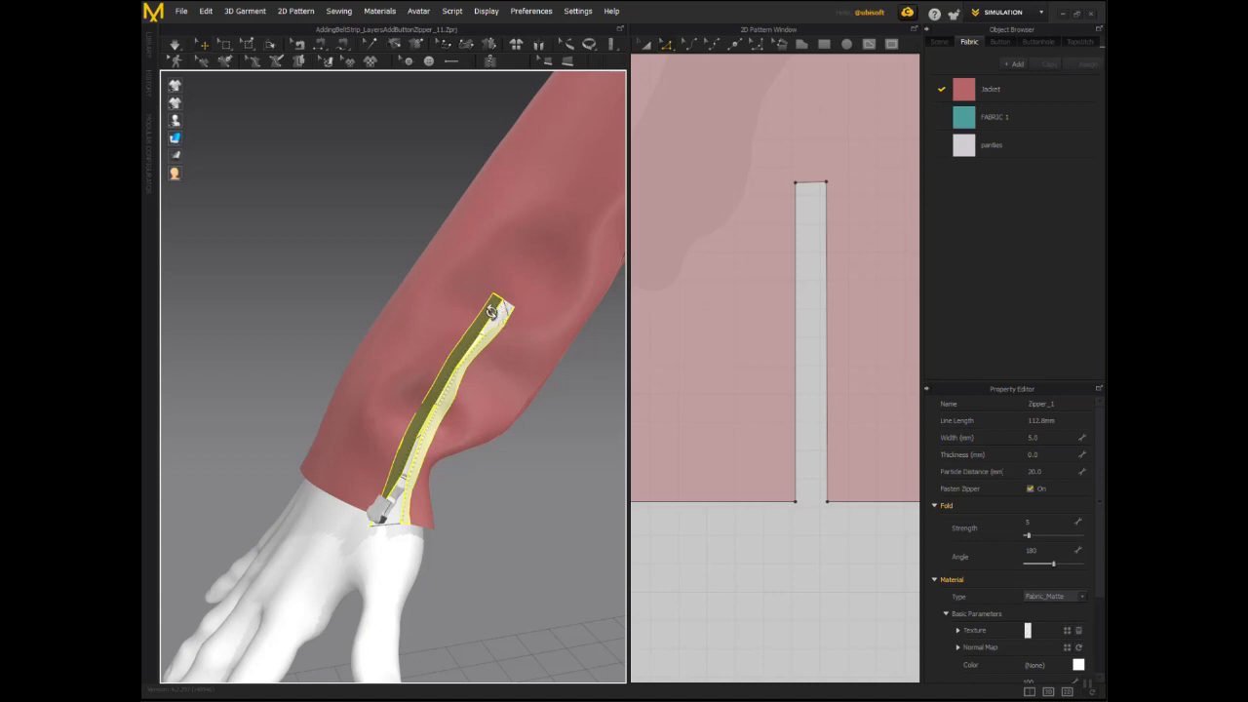
pyautogui.rightClick(492, 311)
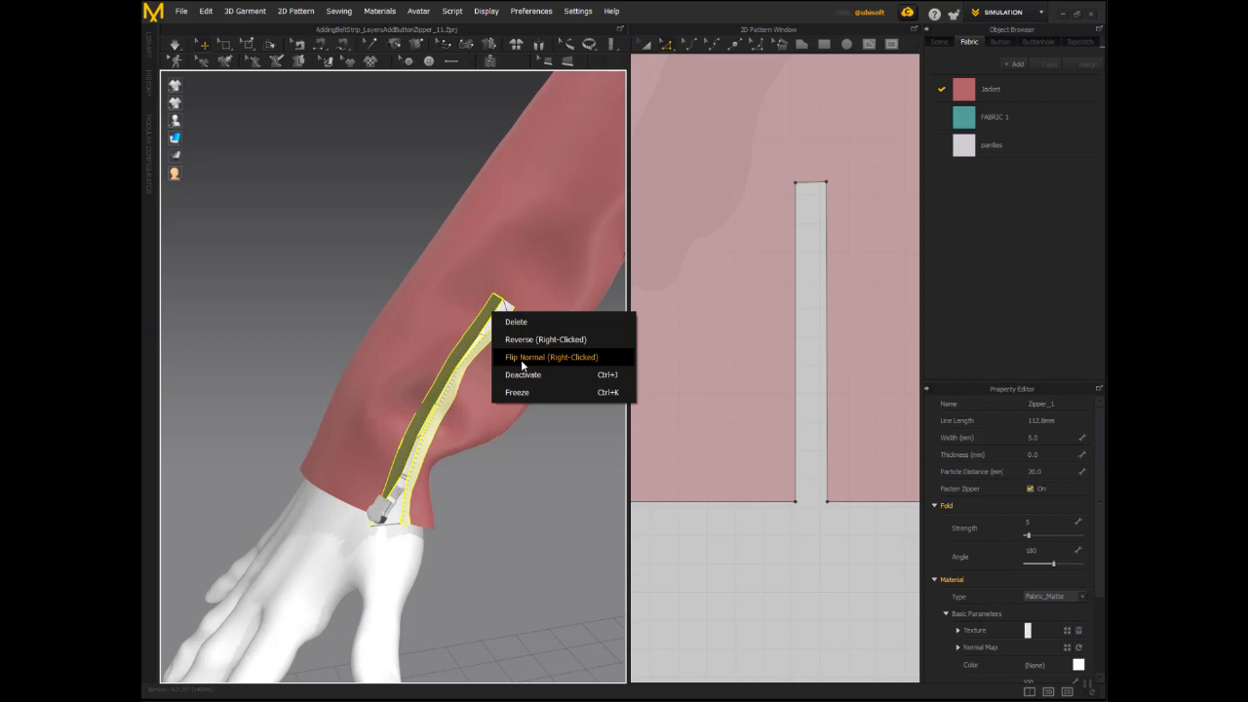
pyautogui.click(521, 357)
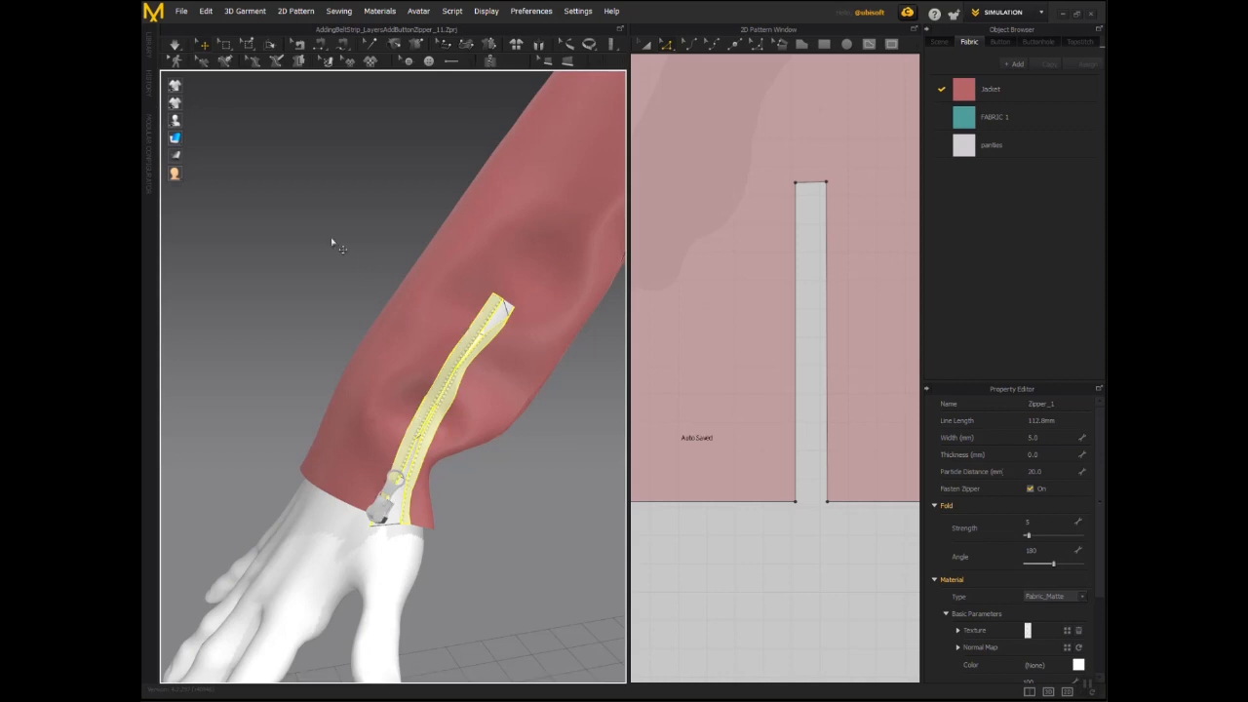
# Simulate the garment so the sleeve zipper draws the slot edges together, and check how the cuff settles.
pyautogui.click(174, 44)
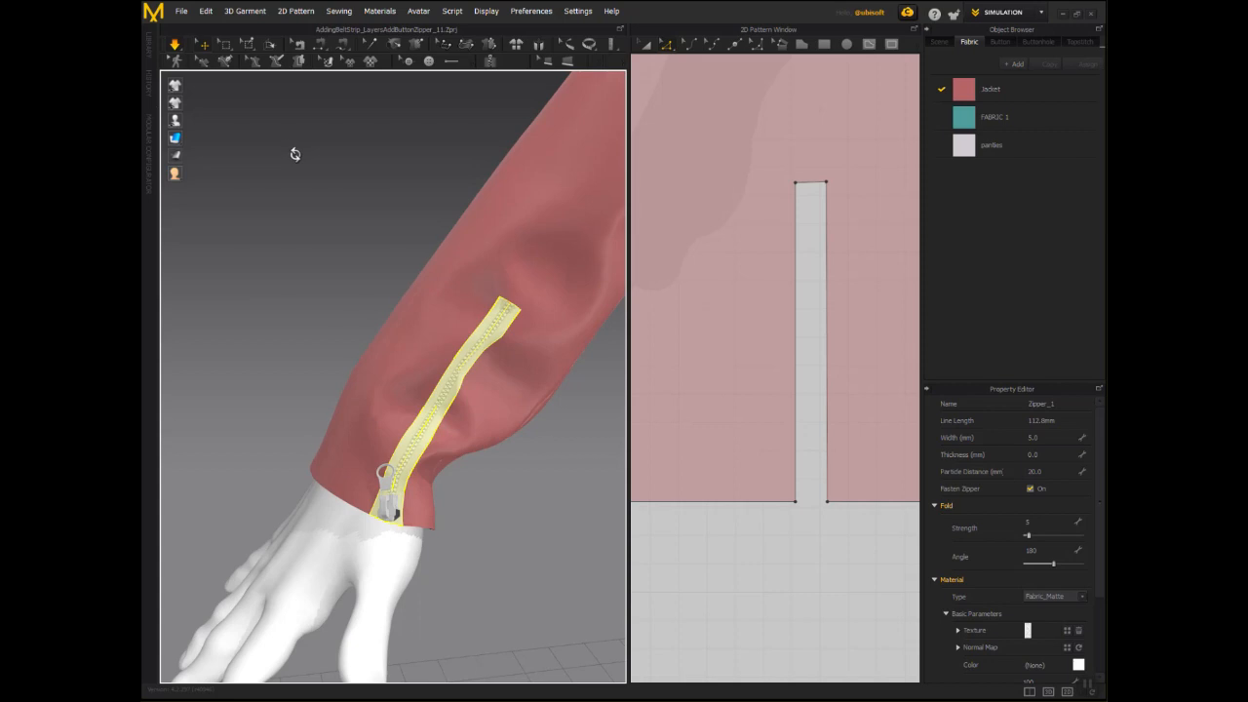
pyautogui.moveTo(302, 153); pyautogui.dragTo(350, 167, button='right')
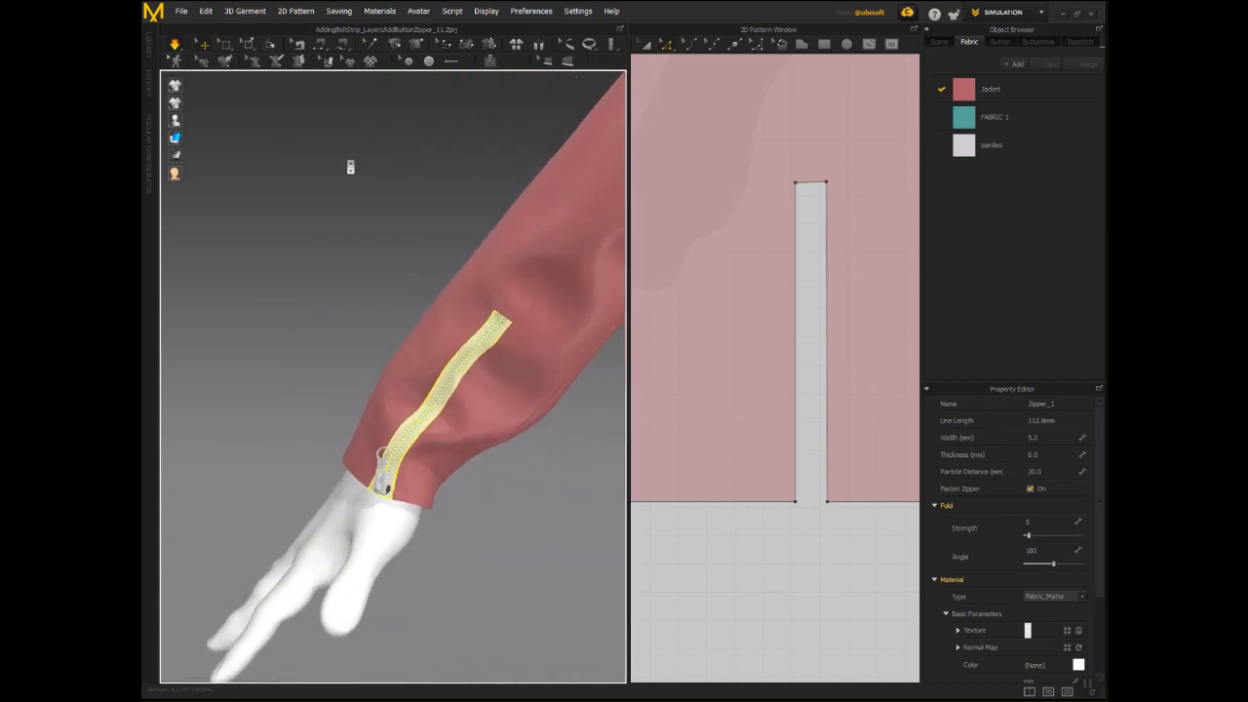
pyautogui.scroll(-2, 350, 166)
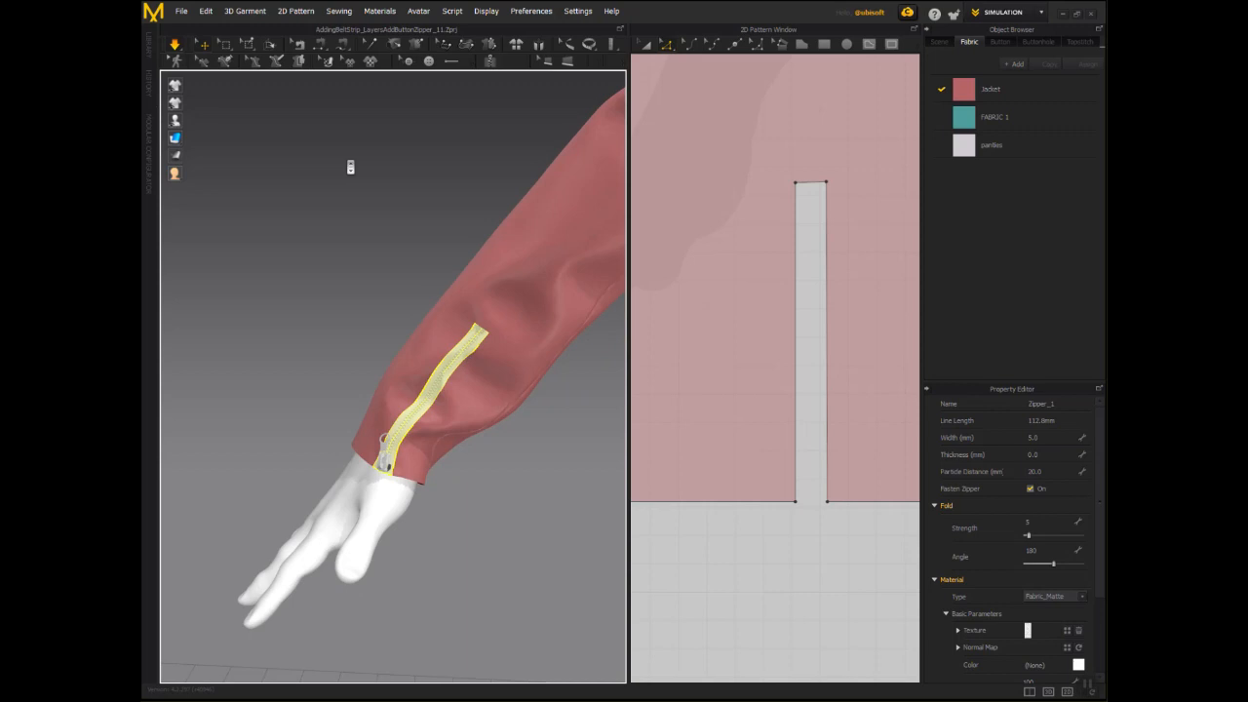
pyautogui.scroll(-1, 350, 167)
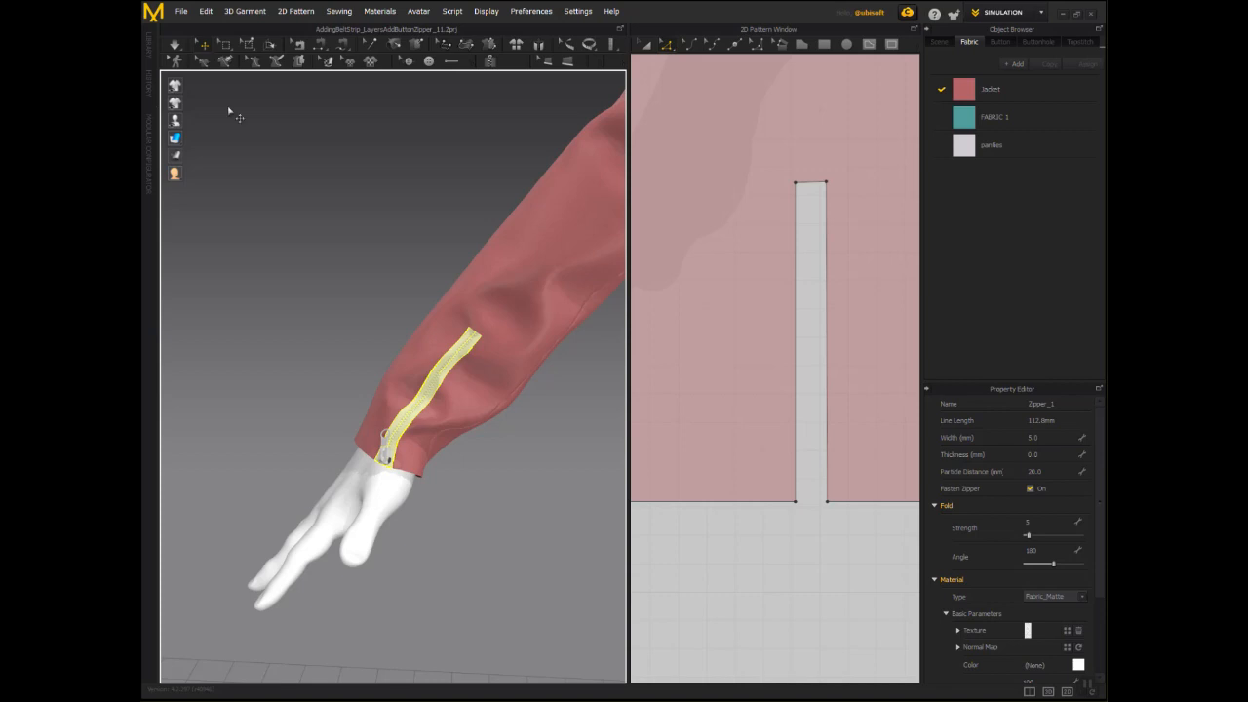
pyautogui.scroll(2, 281, 257)
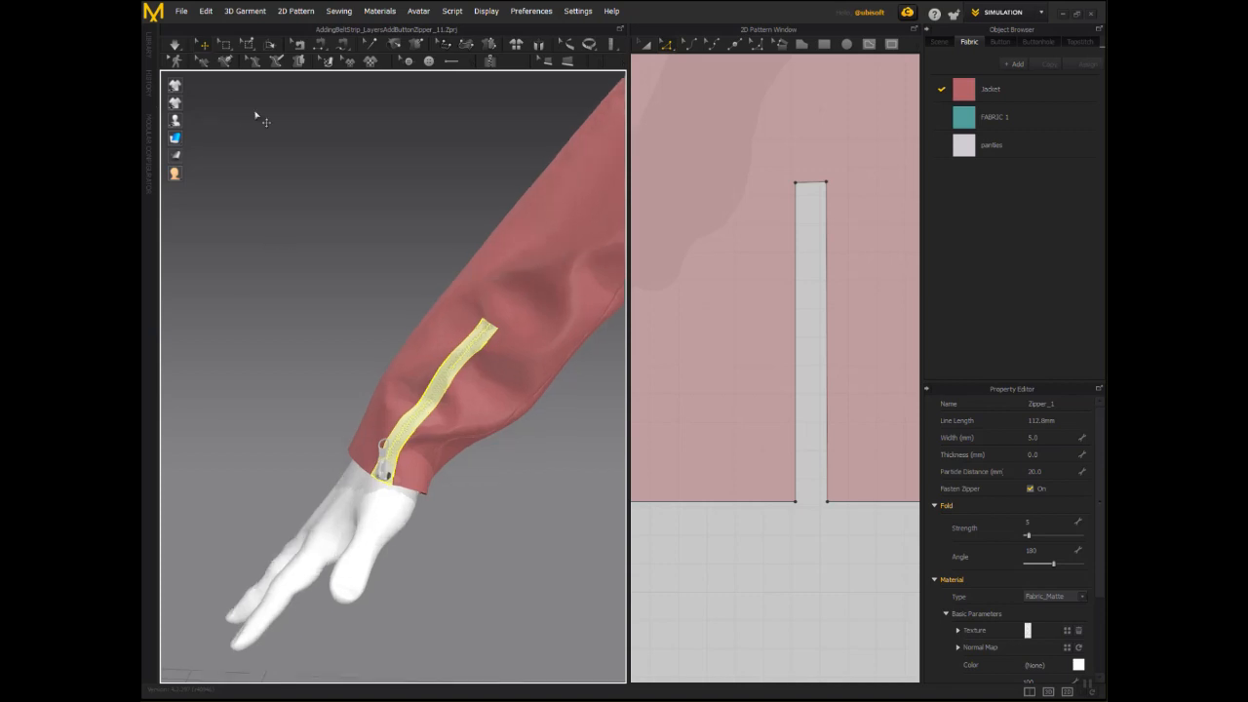
# Move the zipper slider up from the cuff hem to about halfway along the sleeve slot and simulate the opened cuff.
pyautogui.click(388, 472)
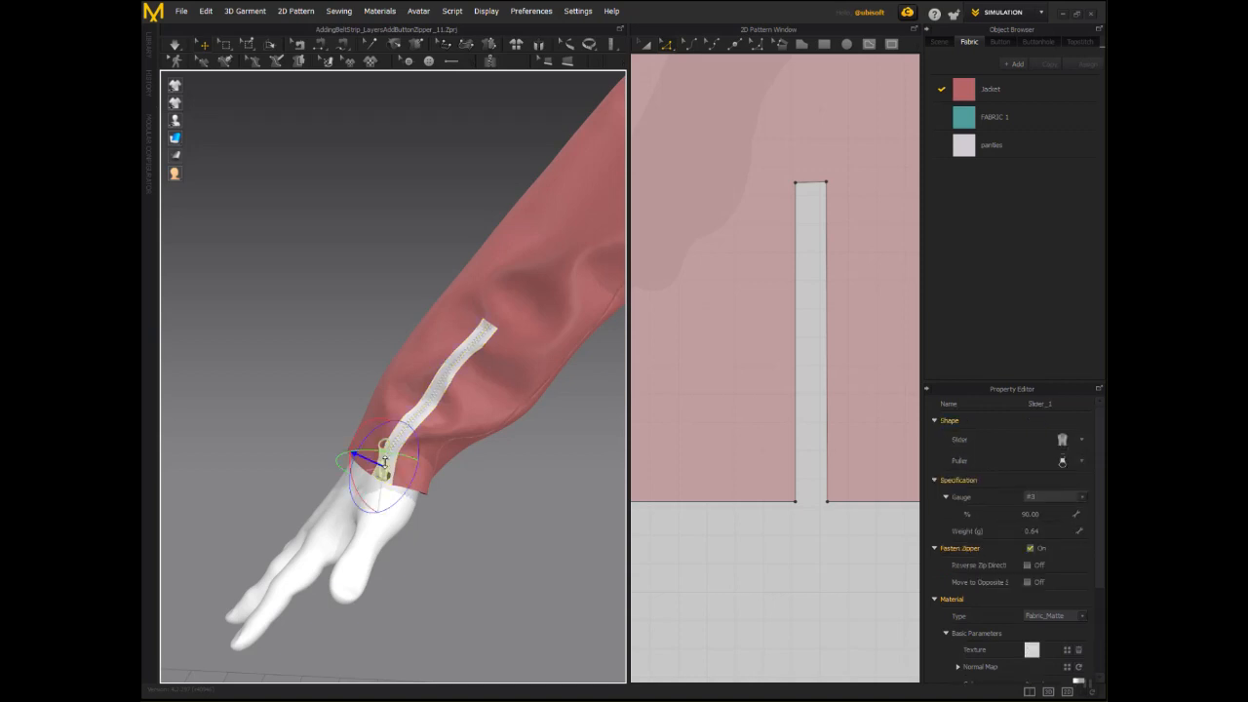
pyautogui.moveTo(385, 461); pyautogui.dragTo(468, 368)
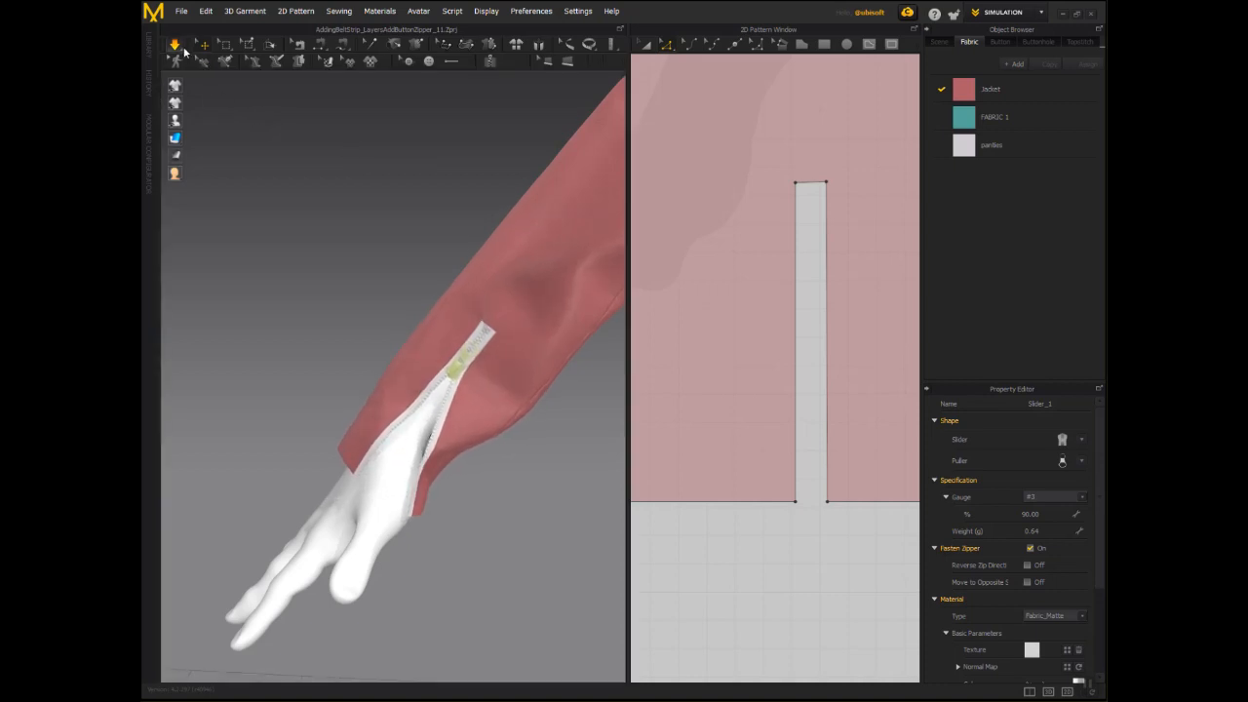
pyautogui.click(452, 370)
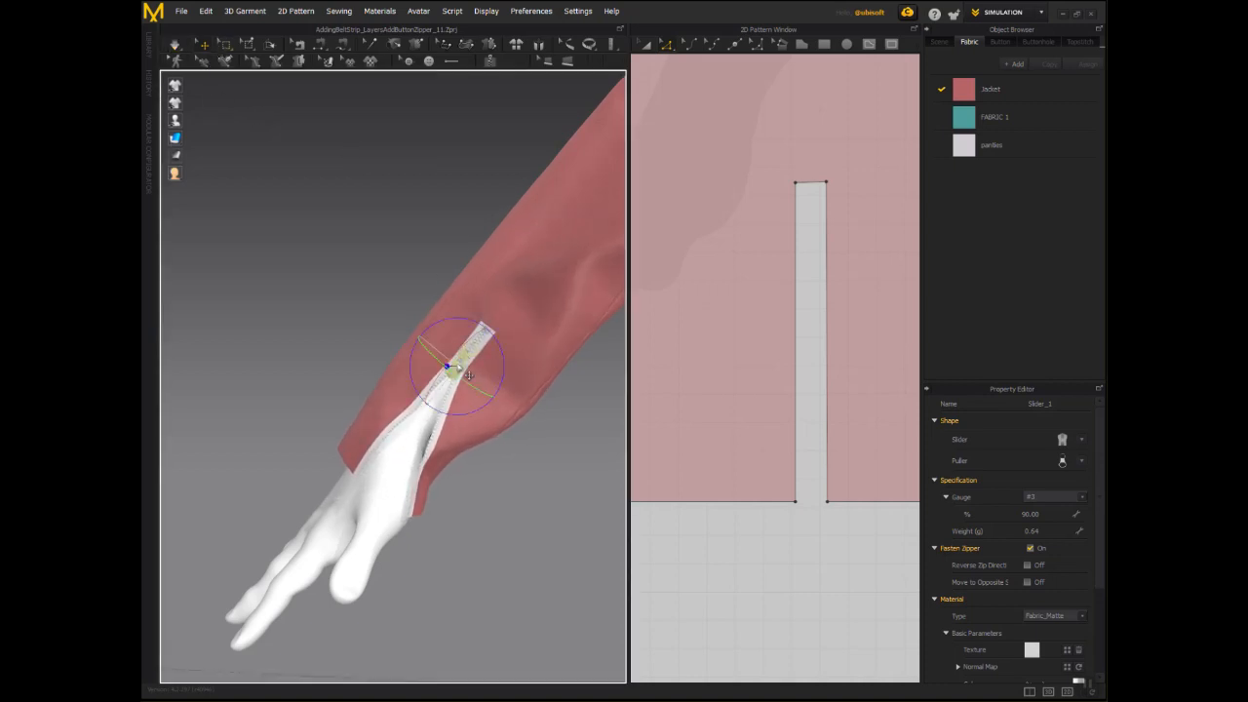
pyautogui.moveTo(393, 357); pyautogui.dragTo(454, 388, button='right')
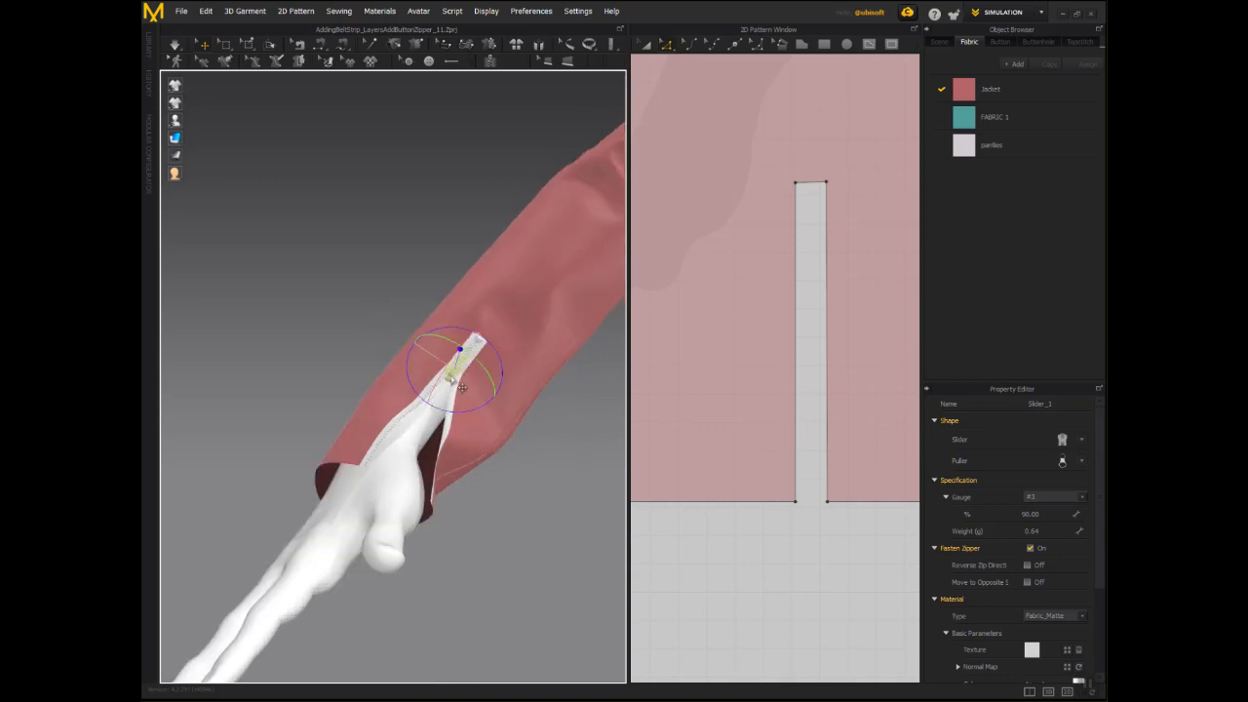
pyautogui.click(399, 262)
pyautogui.click(453, 377)
pyautogui.moveTo(457, 368); pyautogui.dragTo(398, 306, button='right')
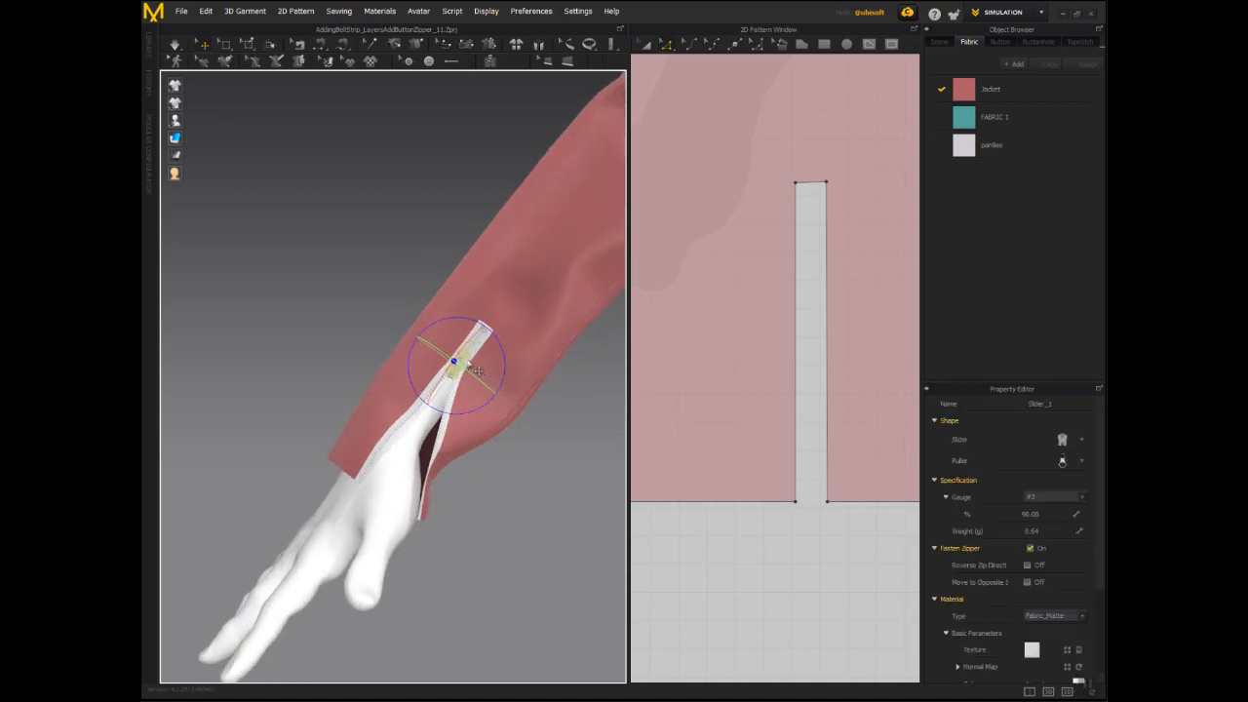
pyautogui.moveTo(470, 380); pyautogui.dragTo(427, 429)
pyautogui.click(174, 44)
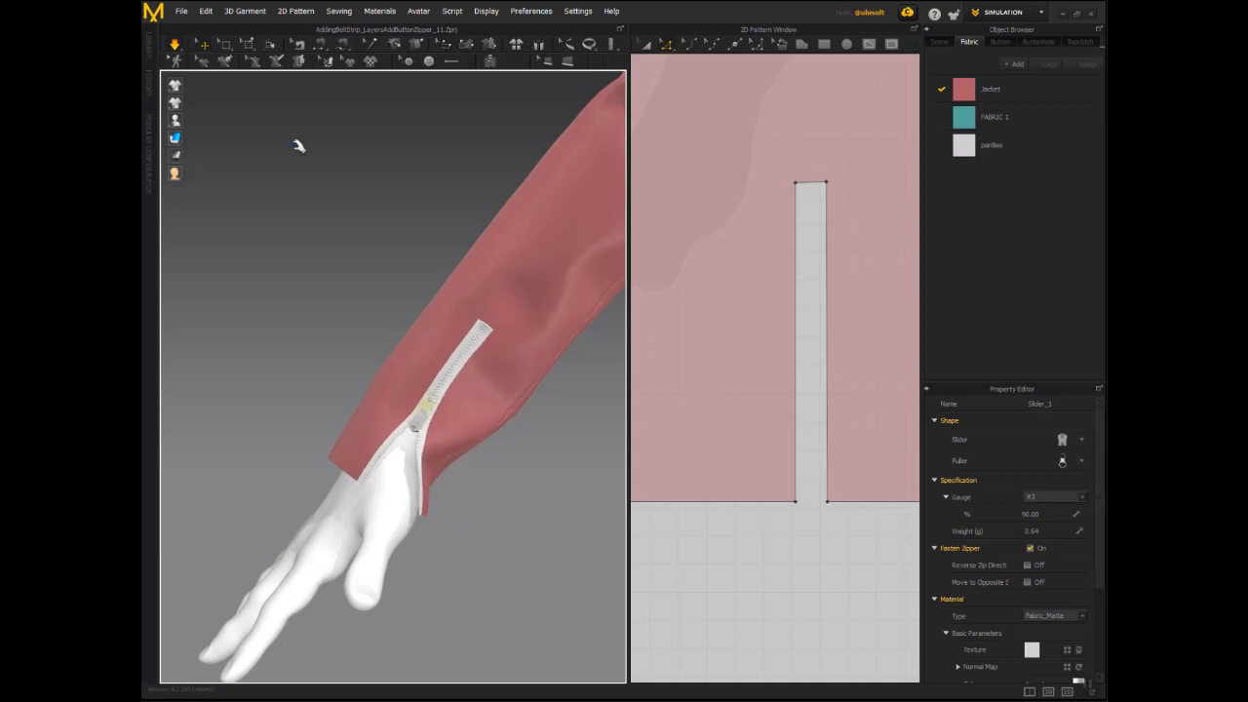
# Examine the half-open cuff zipper from several angles and the whole outfit on the avatar.
pyautogui.scroll(-5, 347, 158)
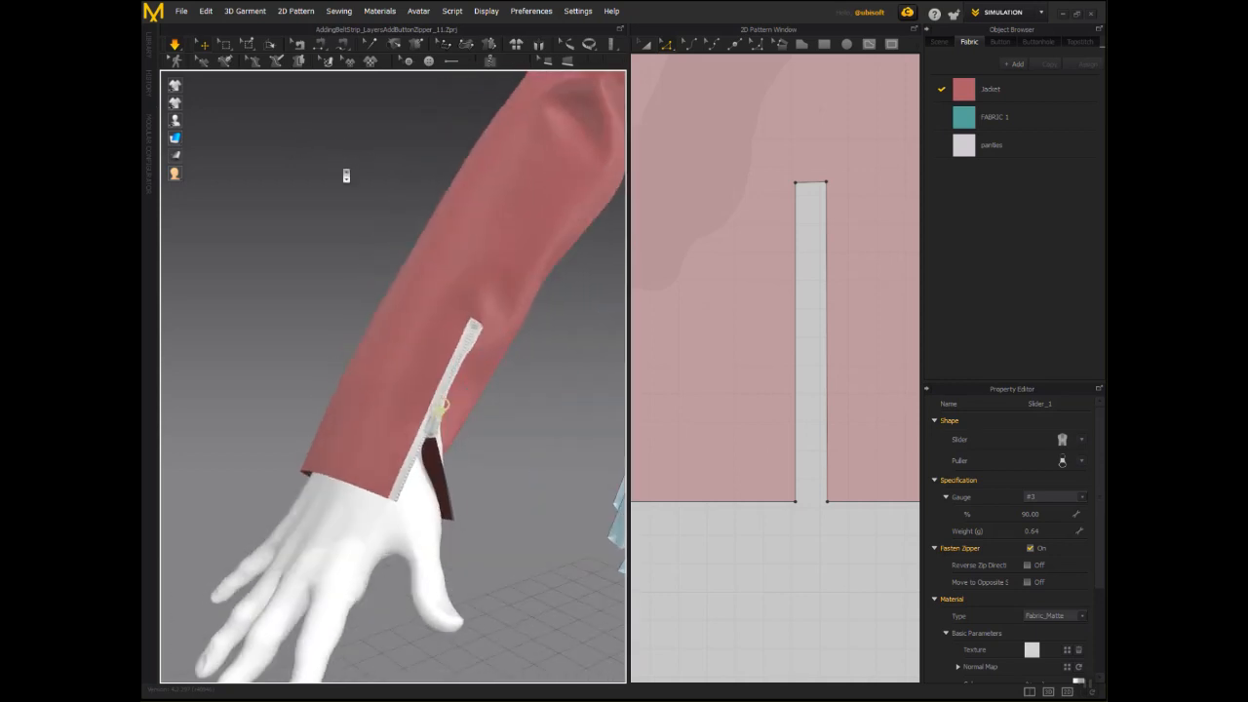
pyautogui.moveTo(346, 178); pyautogui.dragTo(248, 208, button='middle')
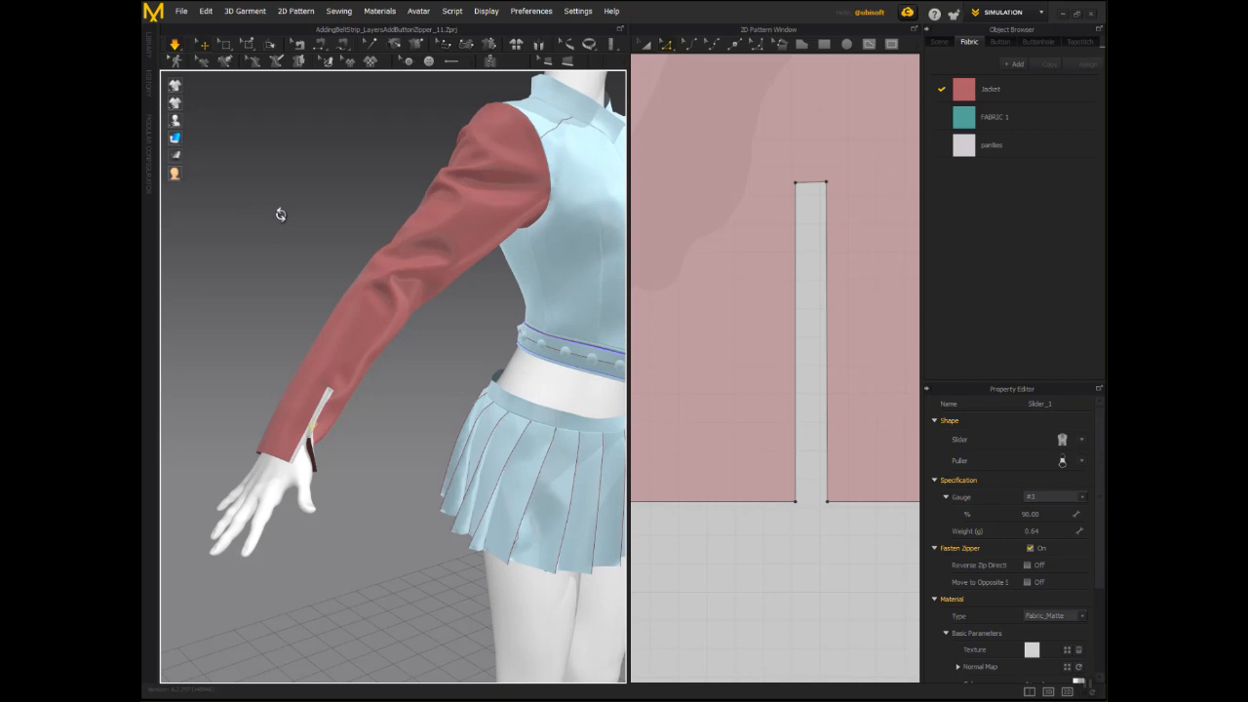
pyautogui.click(283, 216)
pyautogui.scroll(-5, 284, 220)
pyautogui.moveTo(286, 223)
pyautogui.mouseDown(button='right')
pyautogui.moveTo(449, 217)
pyautogui.moveTo(209, 234)
pyautogui.moveTo(225, 212)
pyautogui.moveTo(278, 200)
pyautogui.mouseUp(button='right')
pyautogui.moveTo(279, 201); pyautogui.dragTo(237, 162, button='middle')
pyautogui.moveTo(240, 163); pyautogui.dragTo(255, 164, button='right')
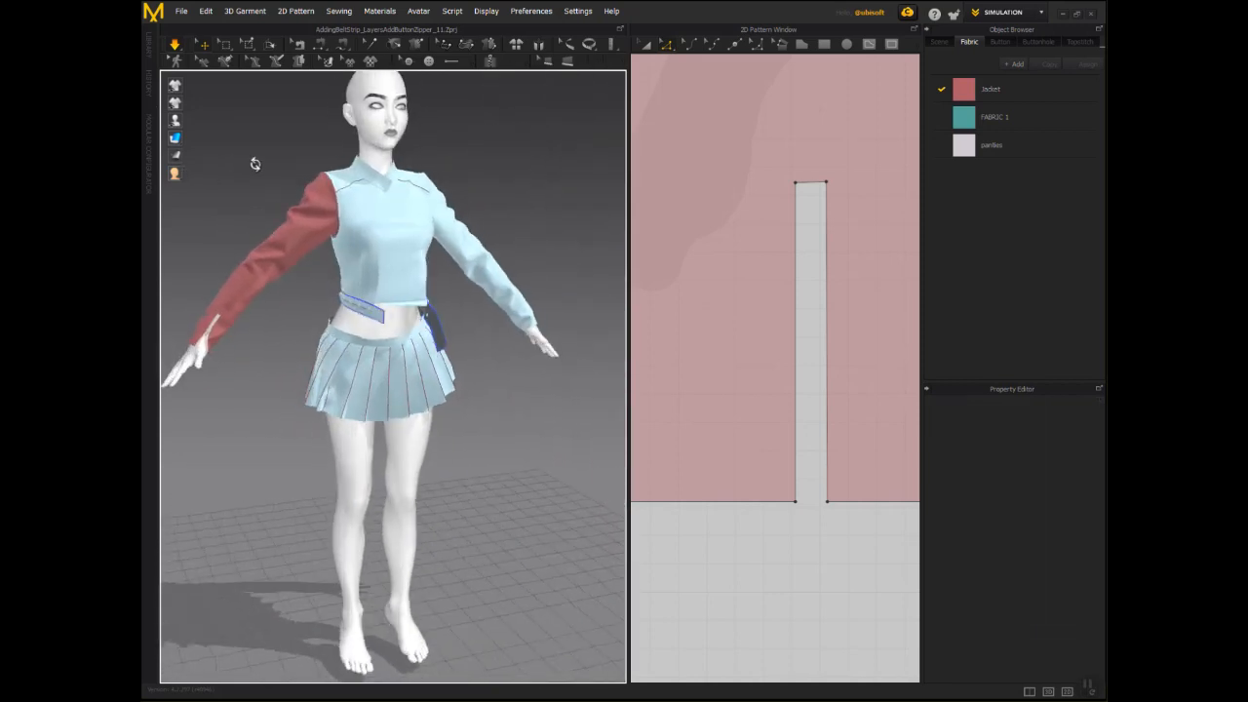
pyautogui.moveTo(261, 163); pyautogui.dragTo(309, 209, button='middle')
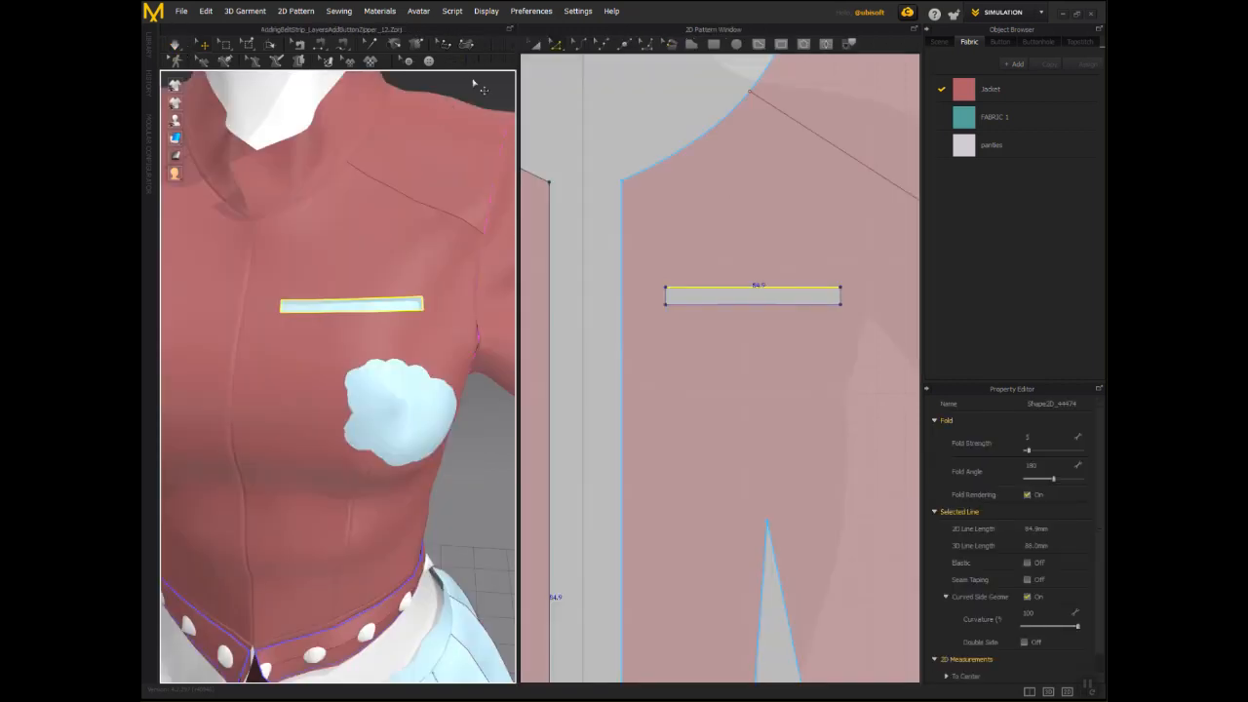
# Create a zipper on the jacket's chest slot along its upper and lower edges, running from the centre-front end to the outer end.
pyautogui.click(484, 90)
pyautogui.moveTo(519, 46); pyautogui.dragTo(788, 45)
pyautogui.click(490, 60)
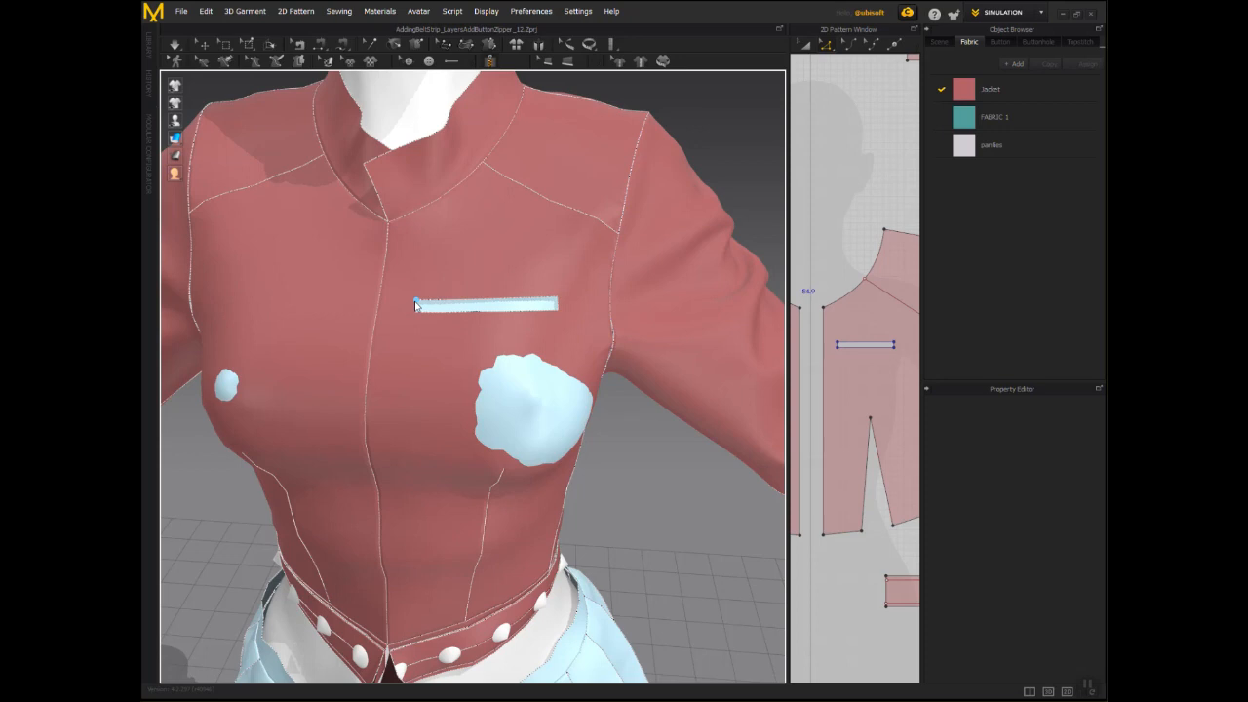
pyautogui.doubleClick(557, 299)
pyautogui.click(416, 312)
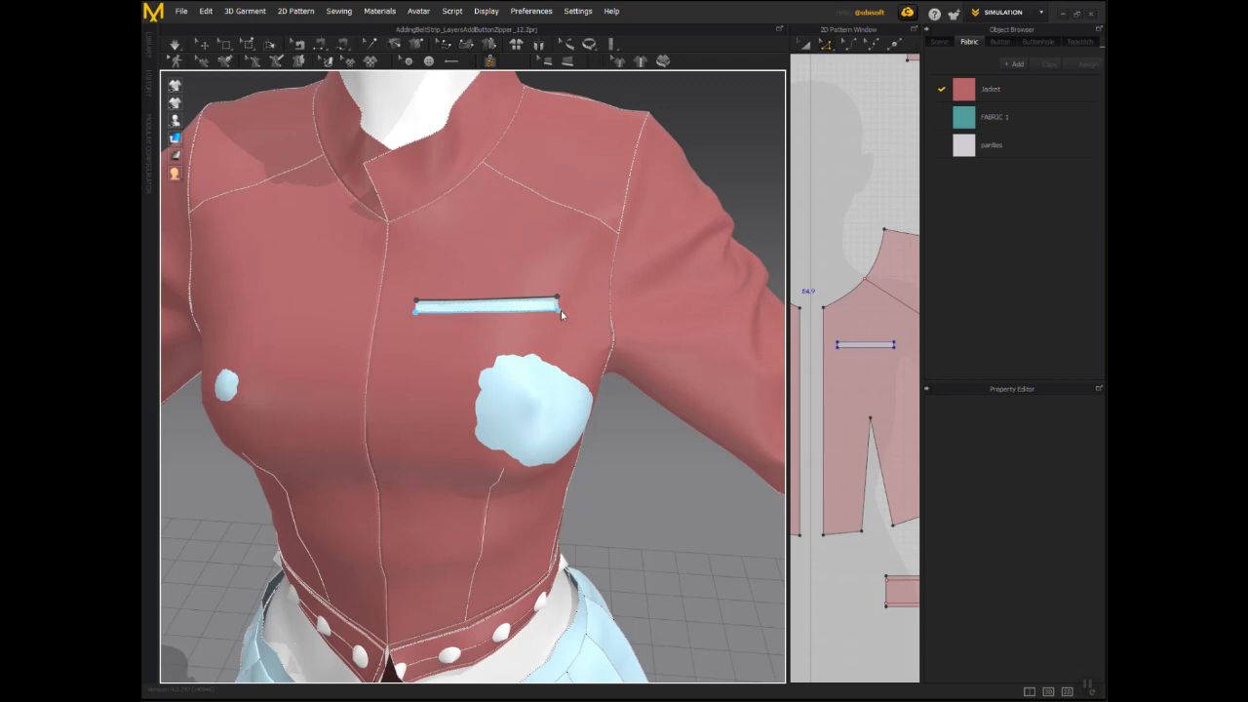
pyautogui.doubleClick(561, 310)
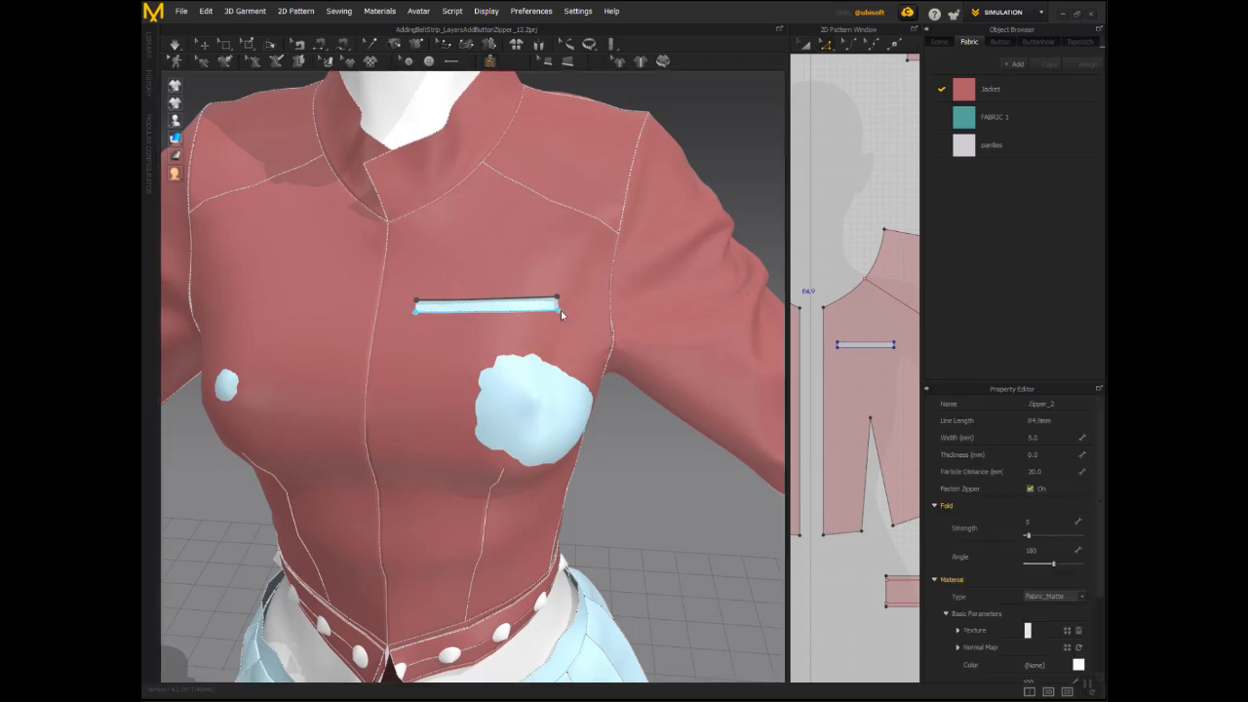
# Select all the jacket's pattern pieces and set their particle distance to 10 mm.
pyautogui.scroll(-10, 545, 341)
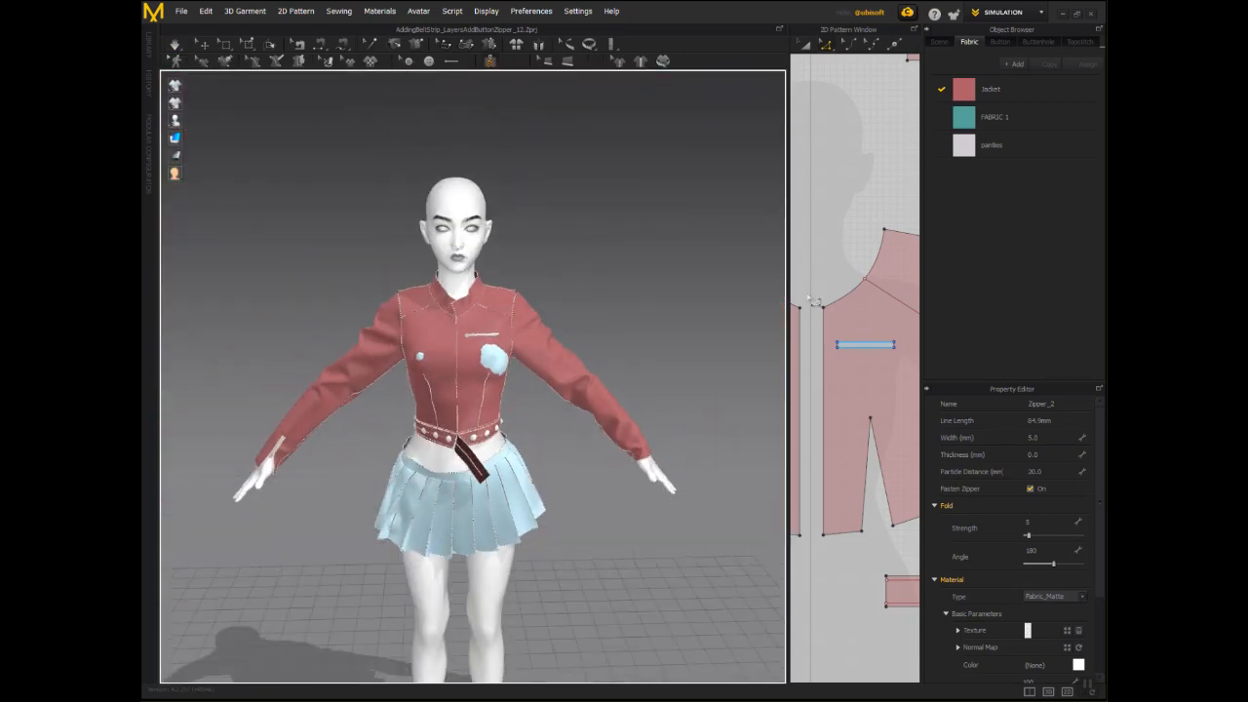
pyautogui.moveTo(788, 288); pyautogui.dragTo(616, 288)
pyautogui.scroll(-10, 777, 387)
pyautogui.moveTo(777, 387); pyautogui.dragTo(762, 254, button='middle')
pyautogui.click(632, 45)
pyautogui.moveTo(647, 200); pyautogui.dragTo(916, 421)
pyautogui.click(1041, 586)
pyautogui.write('10')
pyautogui.press('Return')
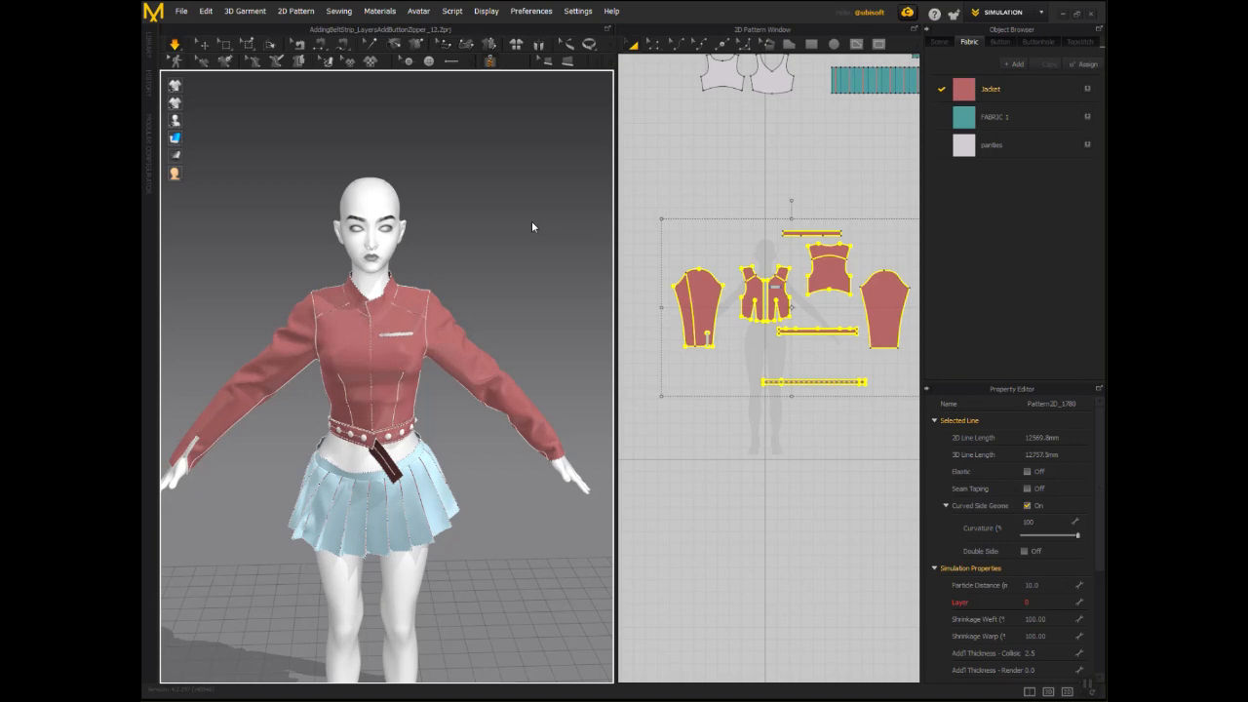
# Deselect the jacket patterns and select the sewing along the centre edges of the two front panels with Edit Sewing.
pyautogui.moveTo(532, 225); pyautogui.dragTo(479, 232, button='right')
pyautogui.scroll(10, 487, 234)
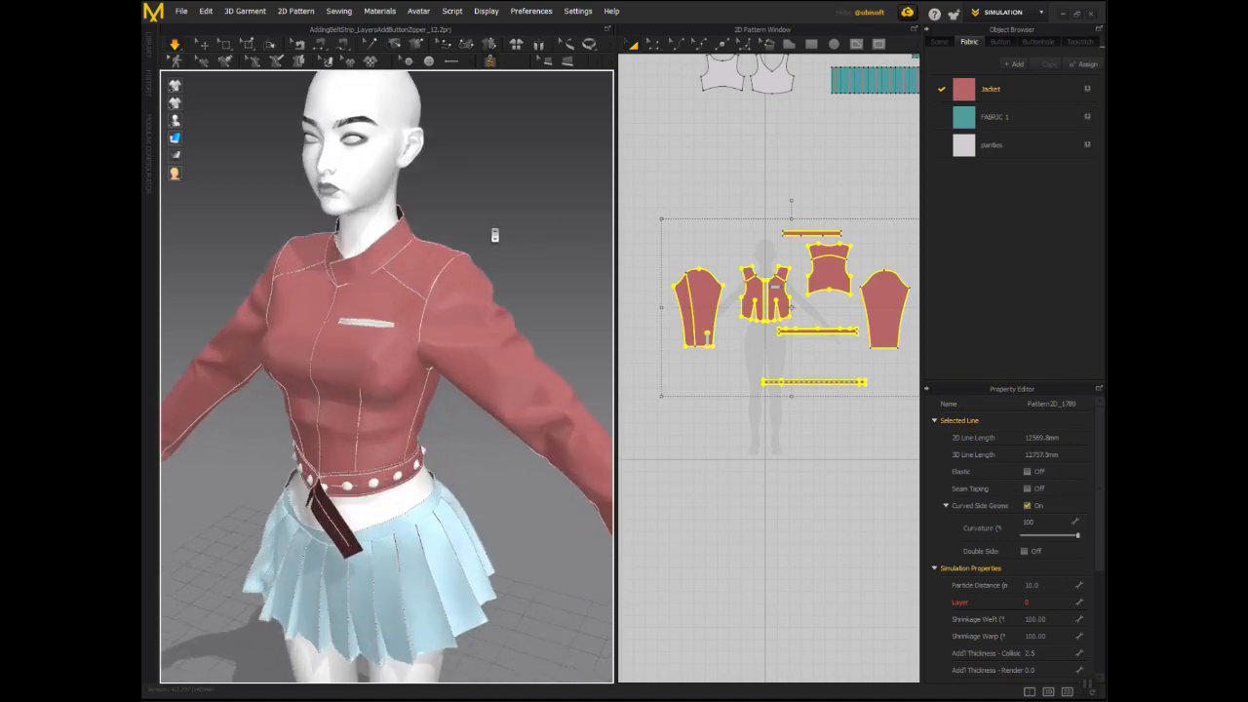
pyautogui.scroll(1, 692, 172)
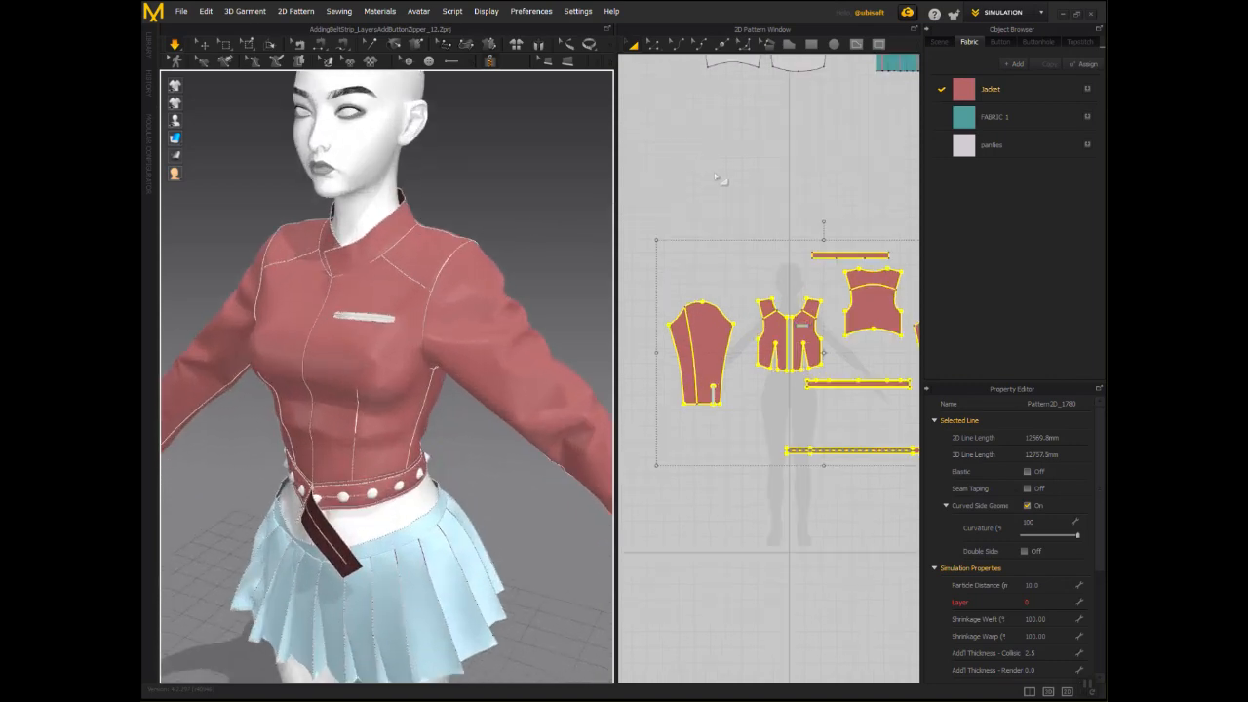
pyautogui.click(719, 179)
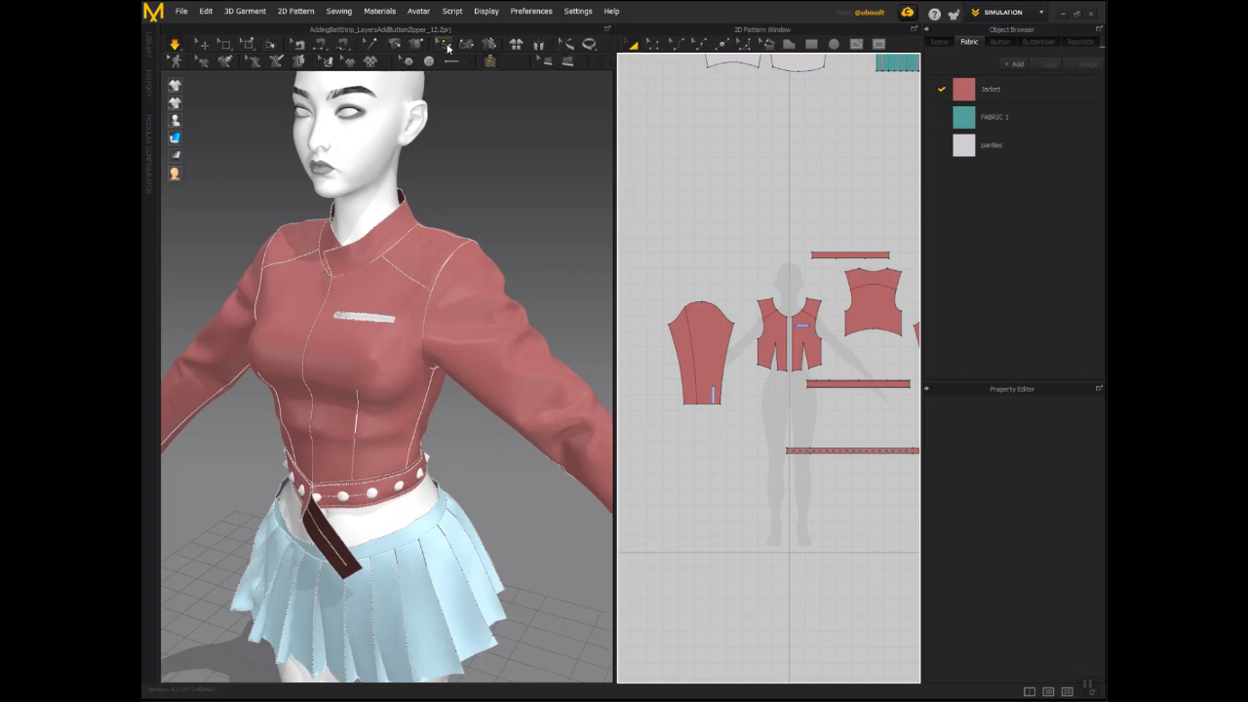
pyautogui.click(299, 45)
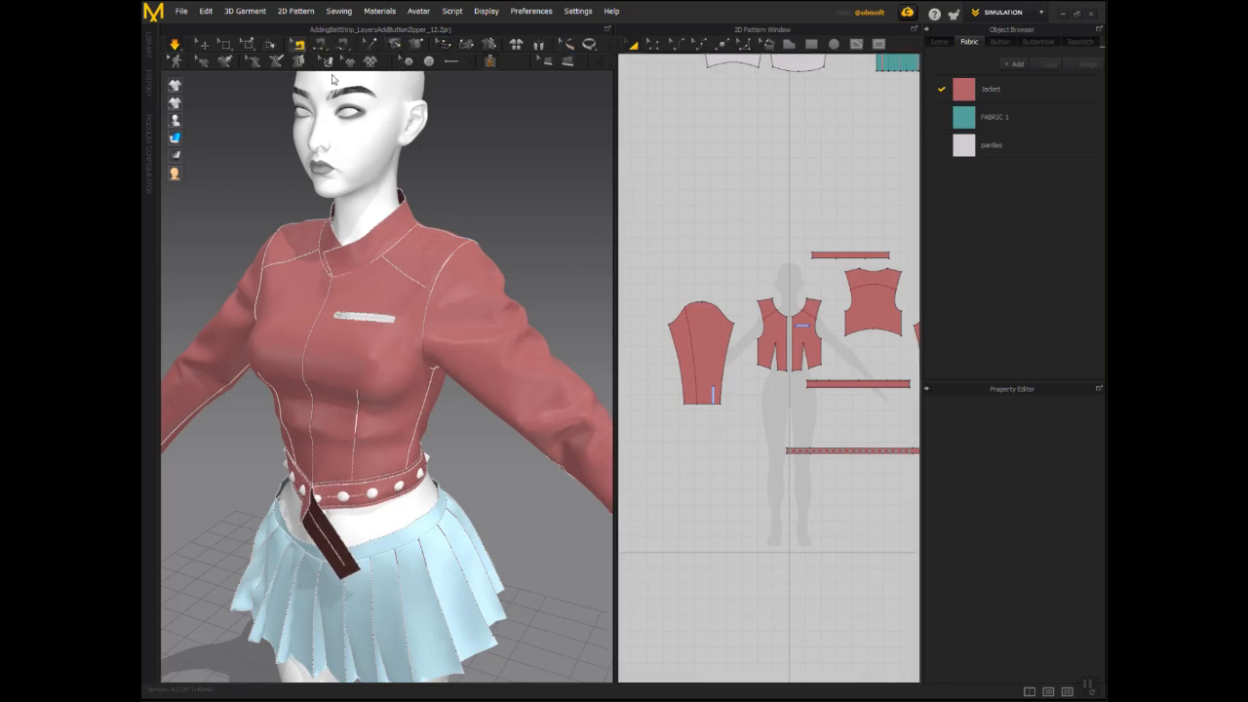
pyautogui.click(786, 337)
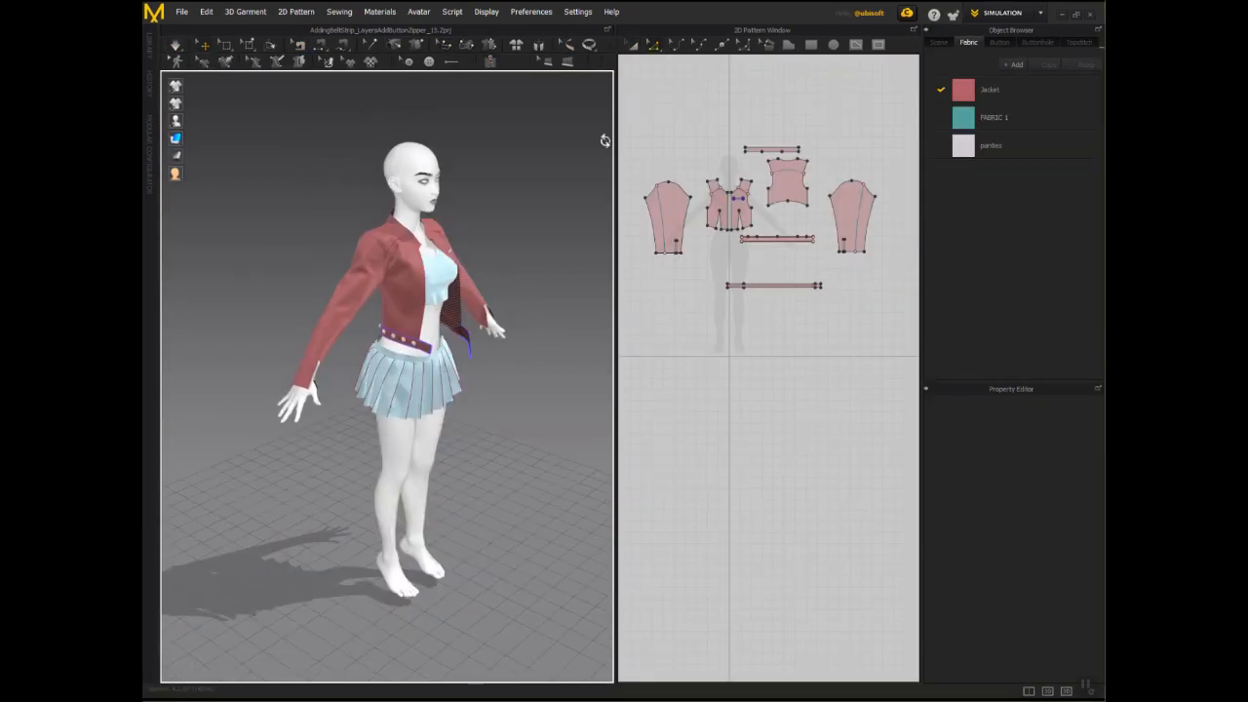
# Cut a narrow vertical diamond dart, about 204 mm in perimeter, into the plain front panel on the side-seam side of its waist dart.
pyautogui.scroll(6, 370, 195)
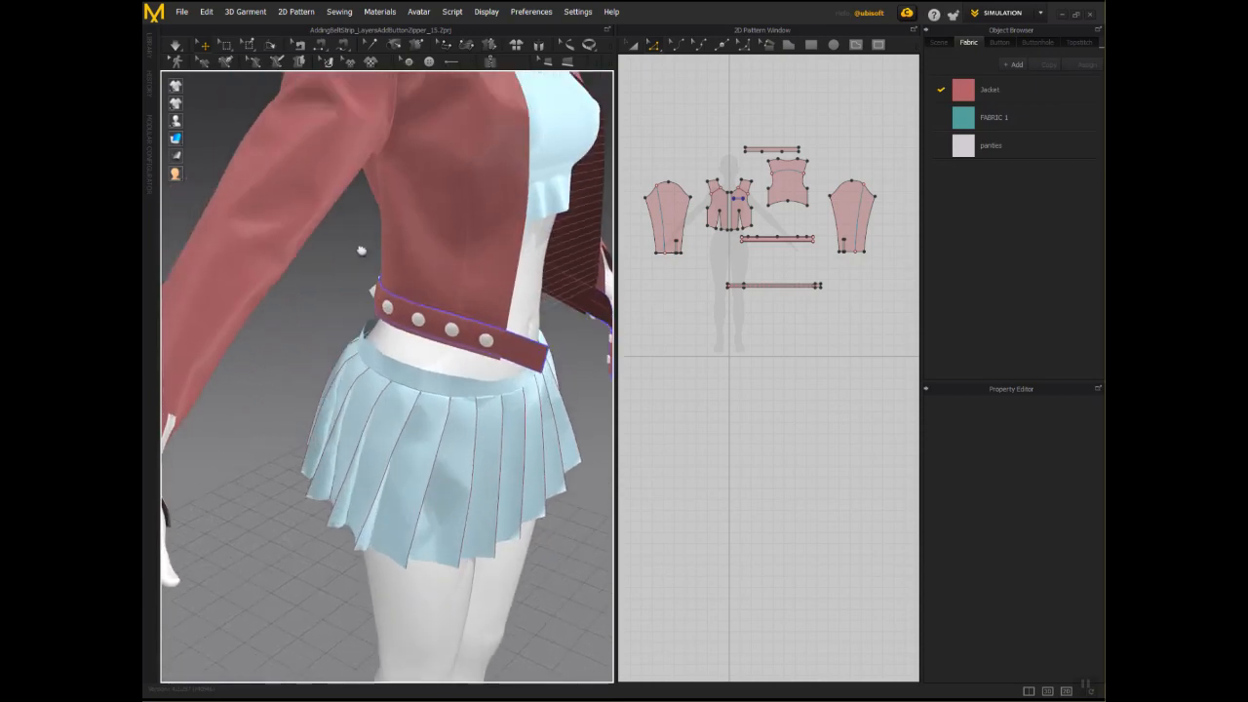
pyautogui.scroll(3, 360, 250)
pyautogui.scroll(8, 750, 219)
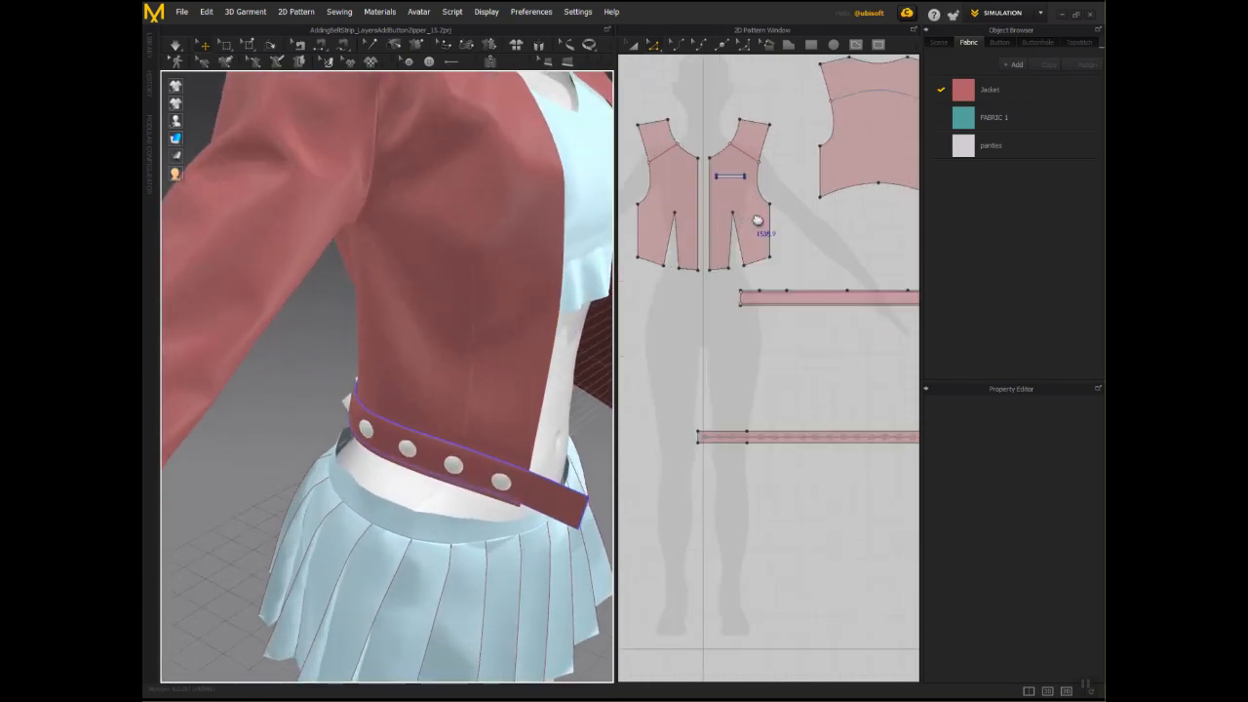
pyautogui.moveTo(831, 255); pyautogui.dragTo(914, 255, button='middle')
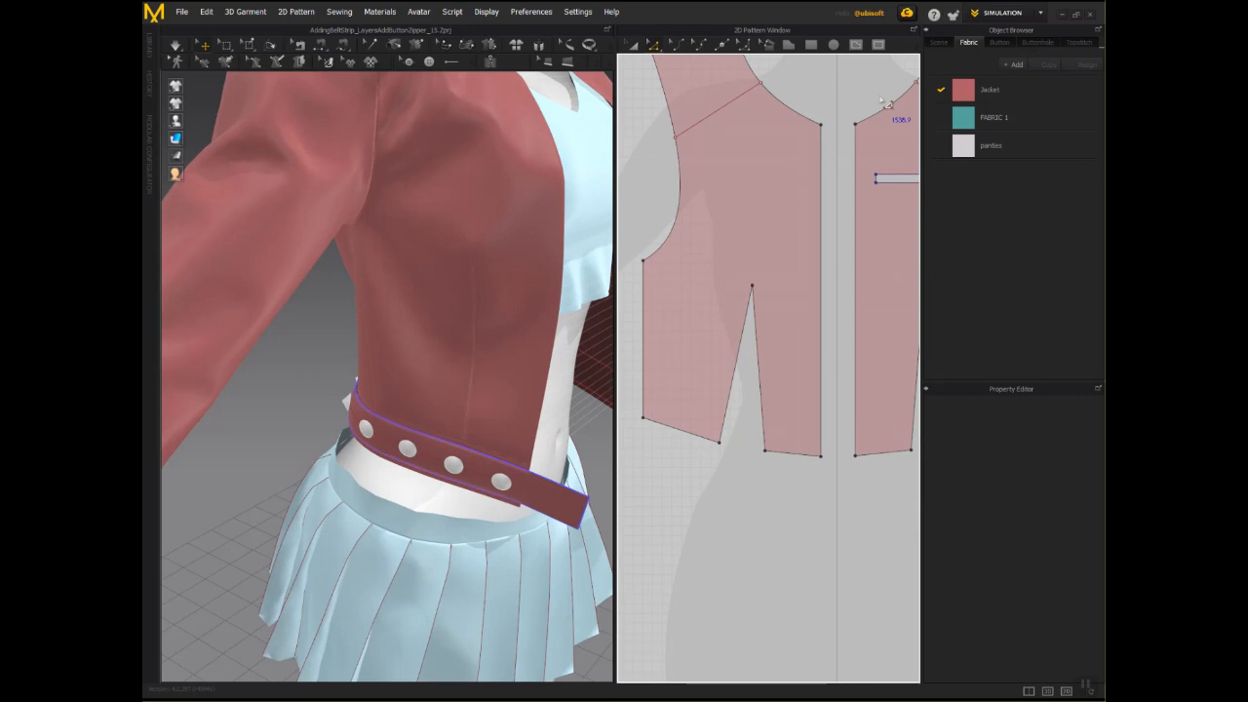
pyautogui.moveTo(614, 119); pyautogui.dragTo(567, 115)
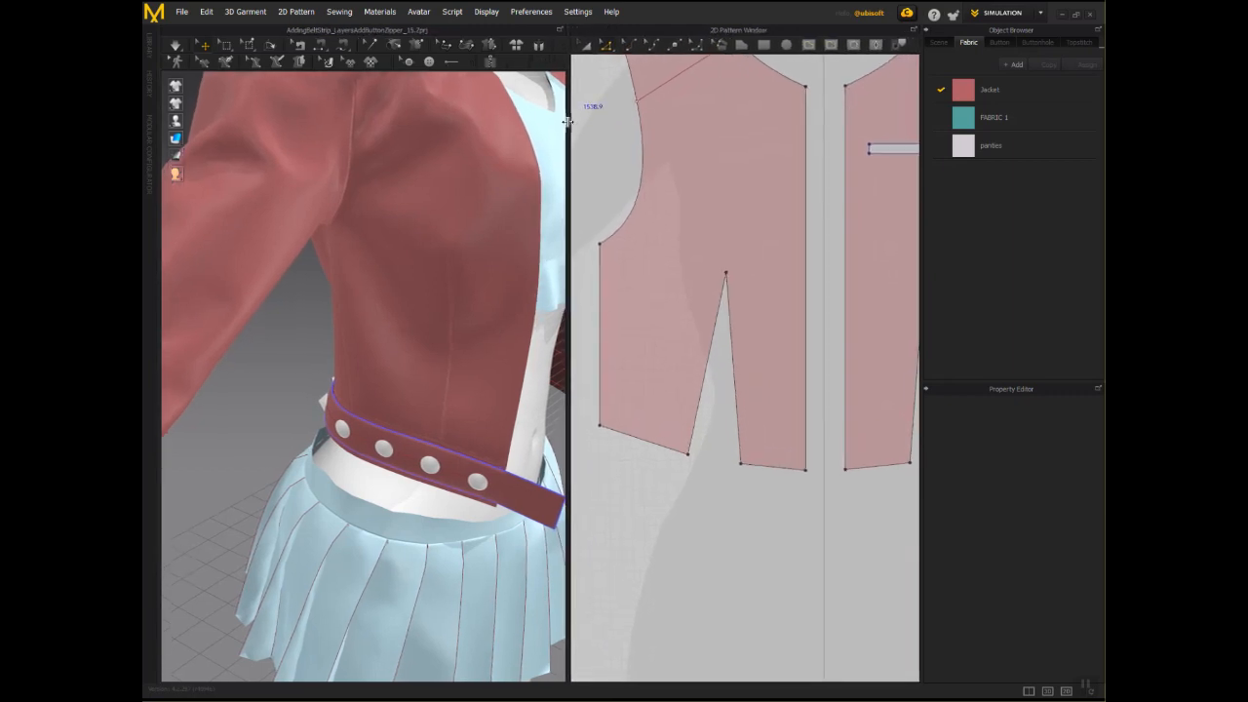
pyautogui.click(876, 47)
pyautogui.moveTo(693, 281); pyautogui.dragTo(690, 399)
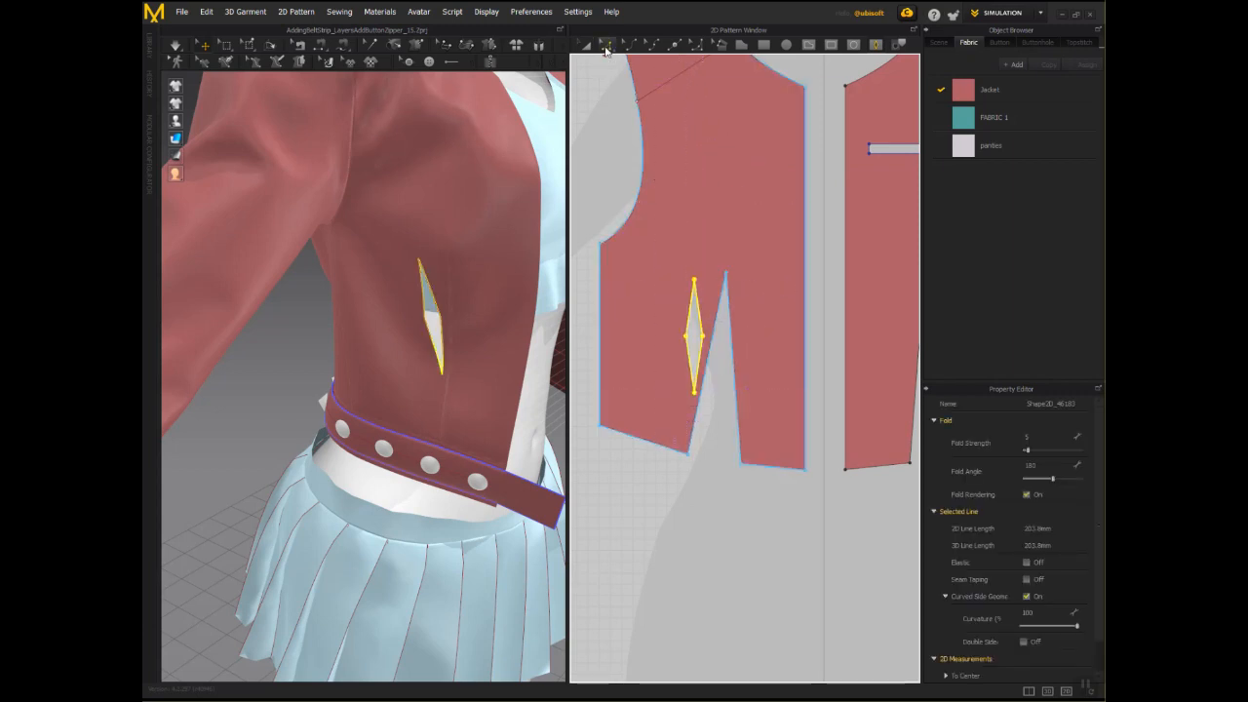
# Reshape the diamond cutout into a slanted four-sided slot parallel to the waist dart's side-seam leg, about 135 mm long and 8 mm wide.
pyautogui.click(607, 45)
pyautogui.click(719, 351)
pyautogui.click(713, 346)
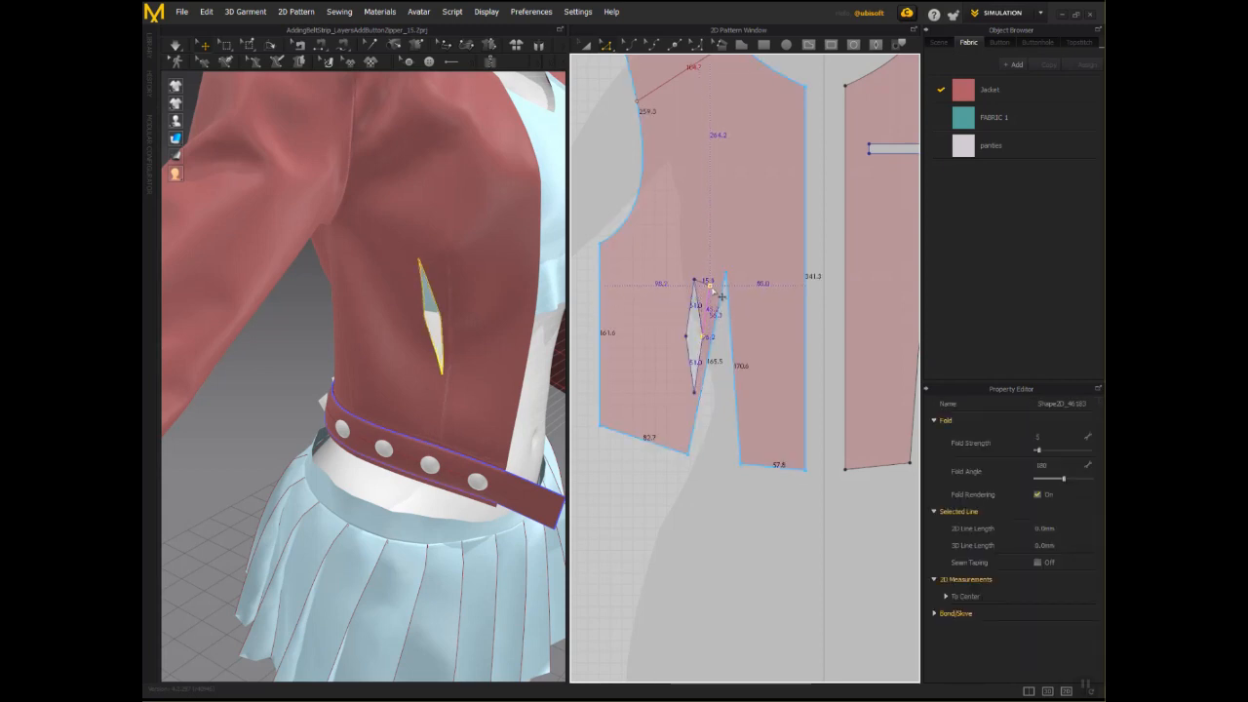
pyautogui.moveTo(694, 393); pyautogui.dragTo(684, 438)
pyautogui.scroll(4, 685, 438)
pyautogui.moveTo(759, 138); pyautogui.dragTo(768, 140)
pyautogui.moveTo(723, 125); pyautogui.dragTo(751, 135)
pyautogui.scroll(-4, 390, 341)
pyautogui.press('a')
pyautogui.moveTo(685, 412); pyautogui.dragTo(684, 427)
pyautogui.moveTo(468, 146)
pyautogui.mouseDown(button='right')
pyautogui.moveTo(537, 123)
pyautogui.moveTo(453, 161)
pyautogui.mouseUp(button='right')
pyautogui.press('z')
pyautogui.moveTo(692, 488); pyautogui.dragTo(671, 482)
pyautogui.click(764, 156)
pyautogui.moveTo(764, 156); pyautogui.dragTo(766, 156)
# Set the length of the slot's short upper edge to 10 mm, changing it at both ends.
pyautogui.click(757, 154)
pyautogui.rightClick(753, 154)
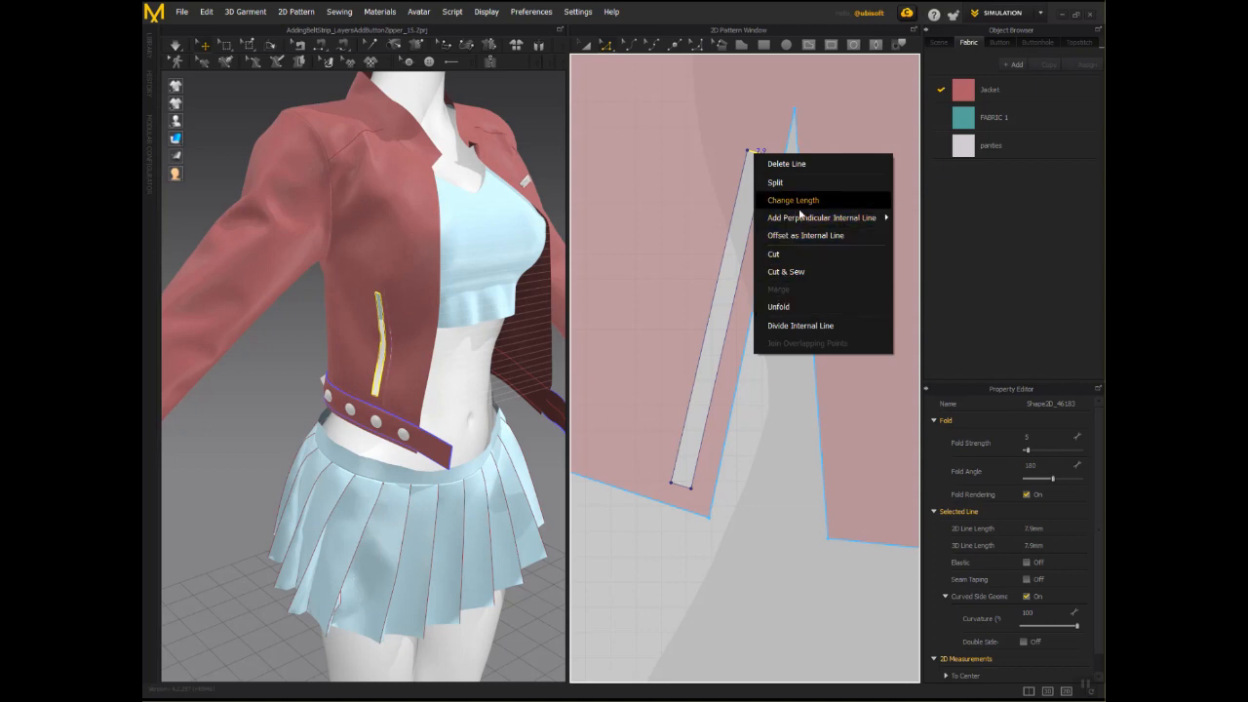
pyautogui.click(801, 202)
pyautogui.click(644, 344)
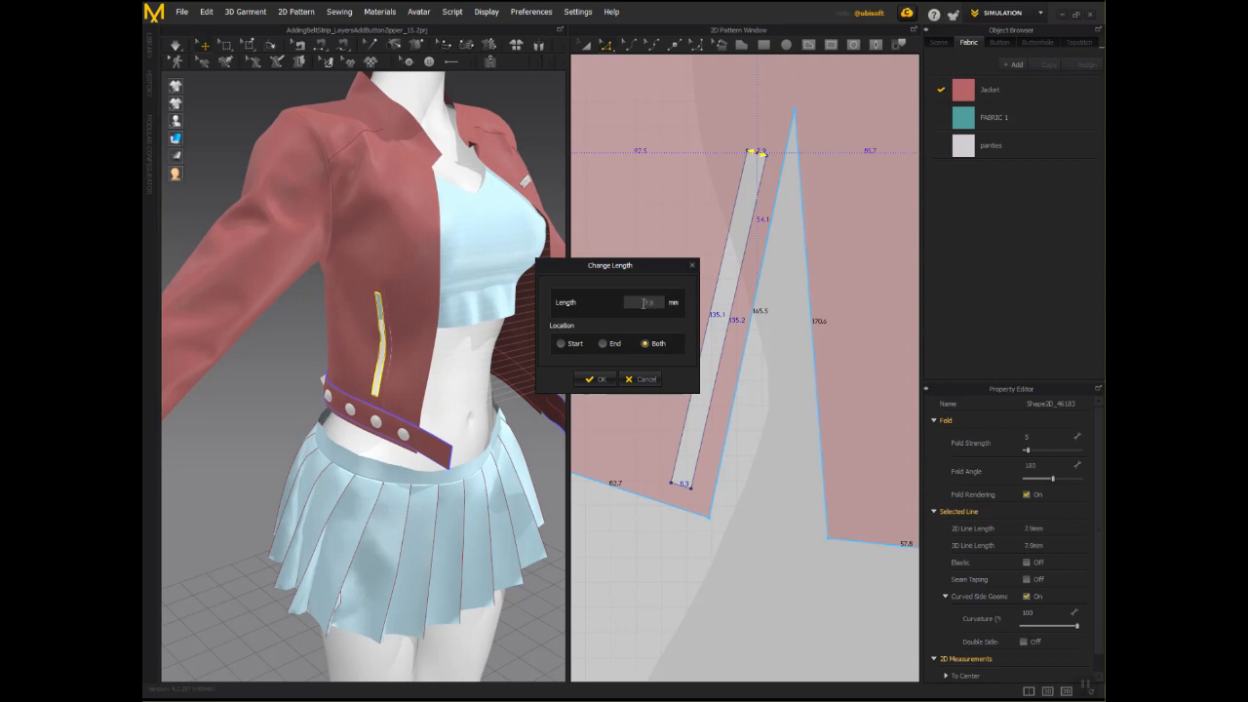
pyautogui.write('10')
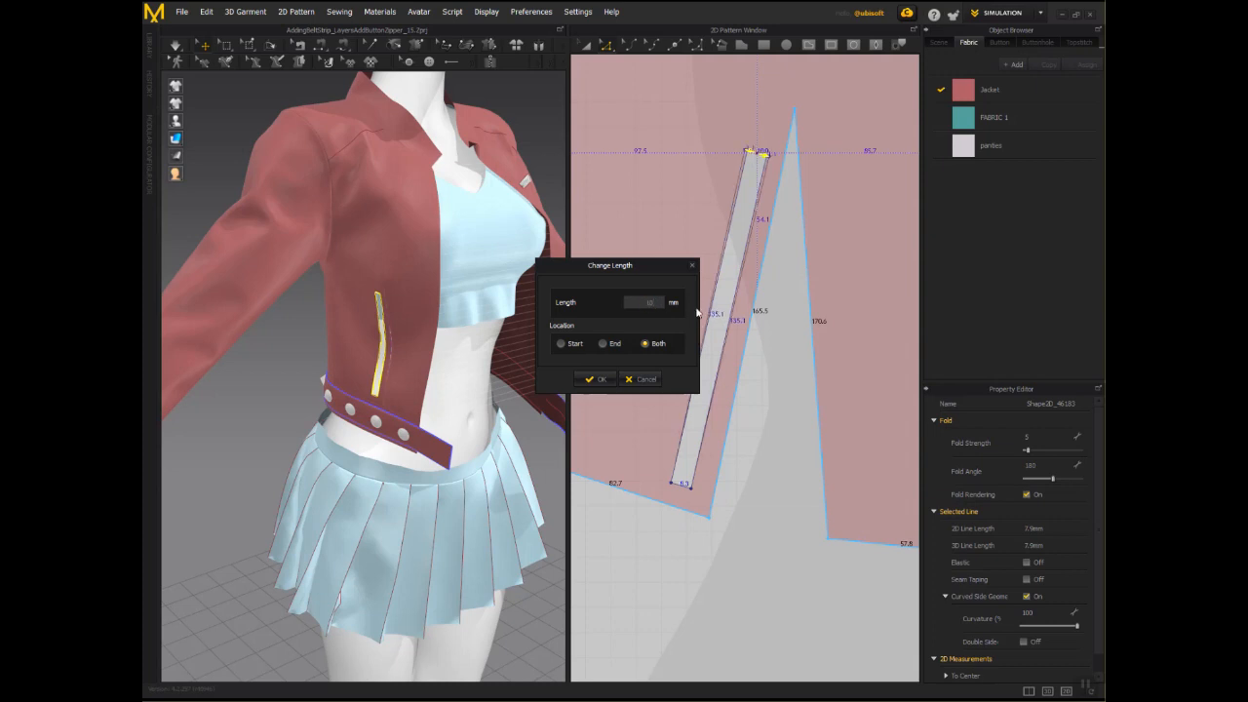
pyautogui.click(597, 378)
# Set the length of the slot's short lower edge to 10 mm, changing it at both ends.
pyautogui.click(686, 493)
pyautogui.rightClick(688, 492)
pyautogui.click(719, 533)
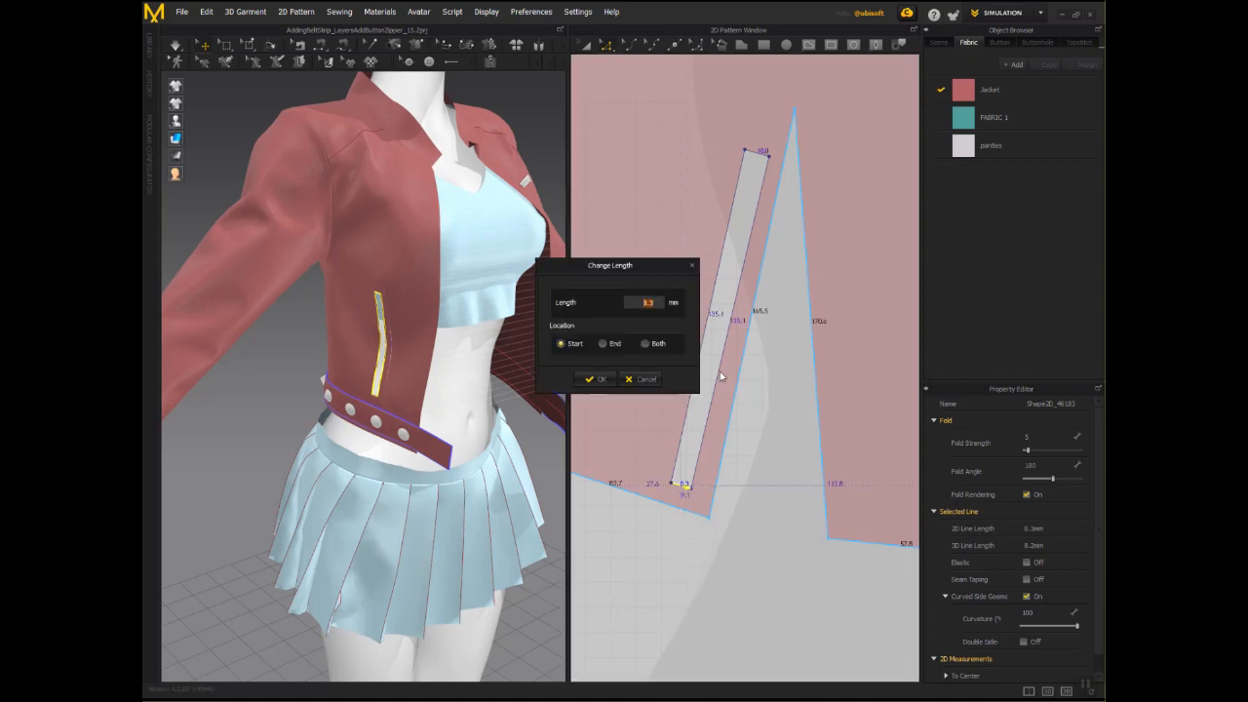
pyautogui.write('10')
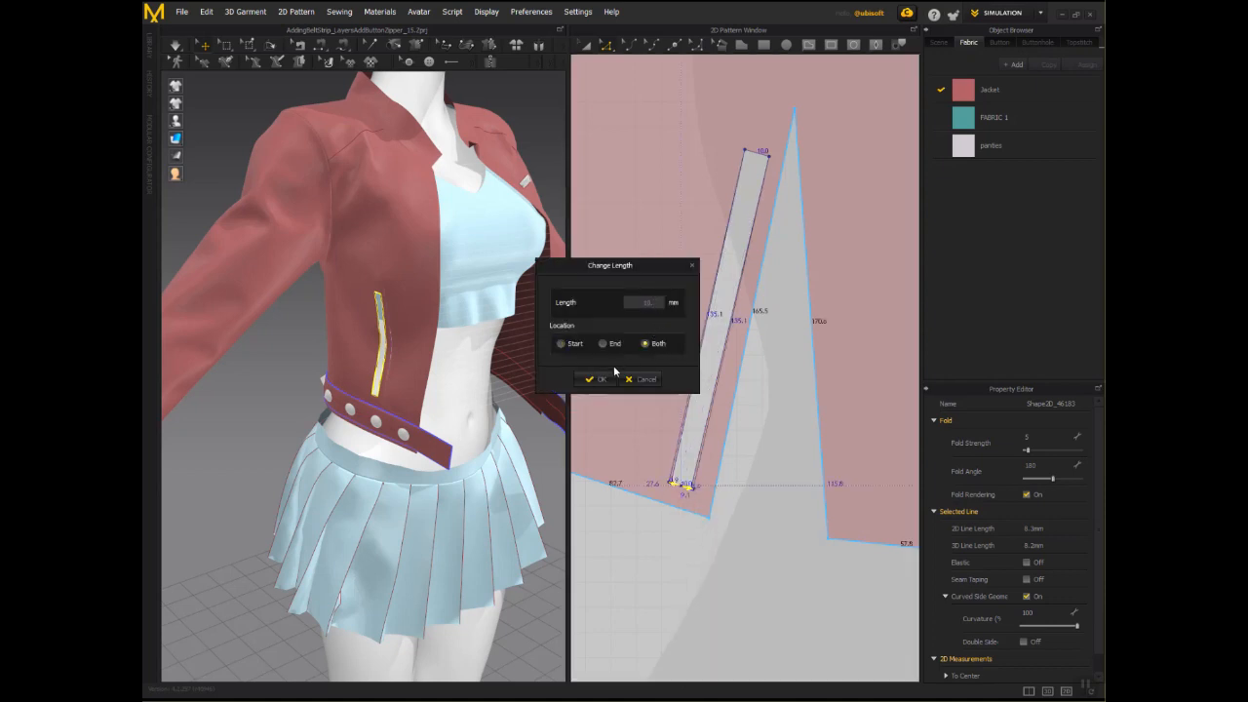
pyautogui.click(612, 378)
# Compare the lengths of the slot's two long edges in the pattern.
pyautogui.moveTo(490, 358)
pyautogui.mouseDown(button='right')
pyautogui.moveTo(538, 363)
pyautogui.moveTo(495, 349)
pyautogui.mouseUp(button='right')
pyautogui.scroll(3, 493, 348)
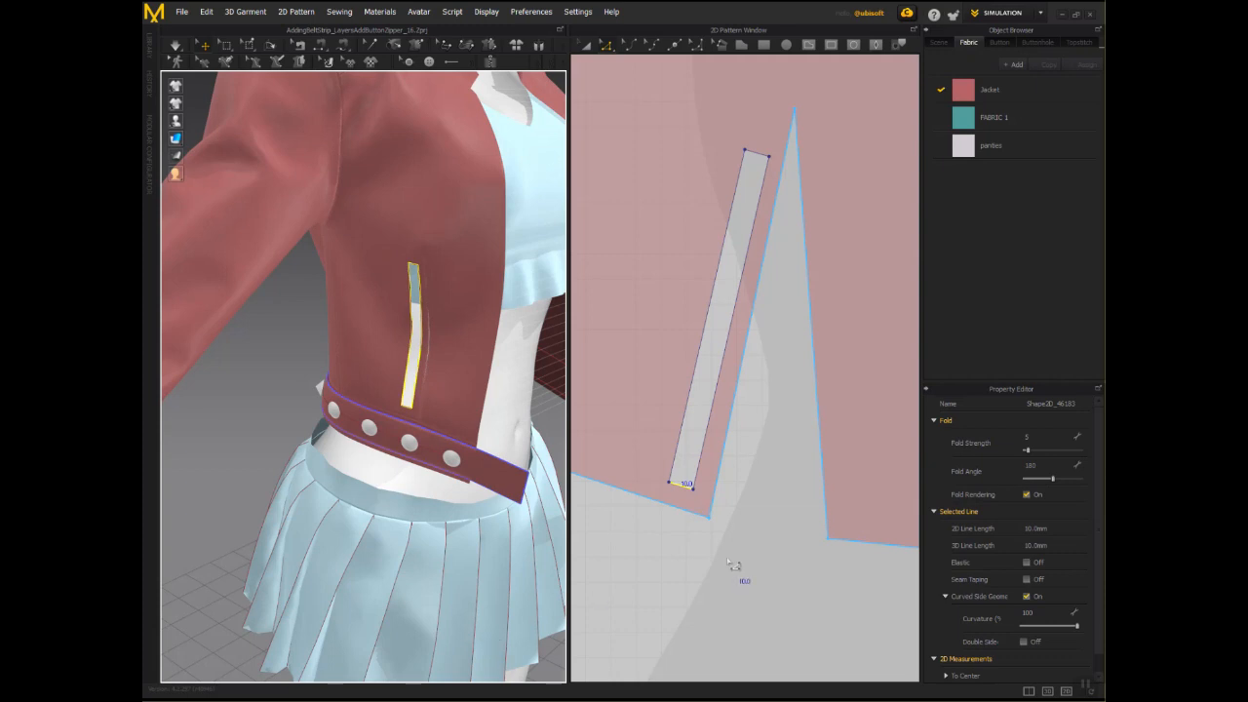
pyautogui.click(729, 379)
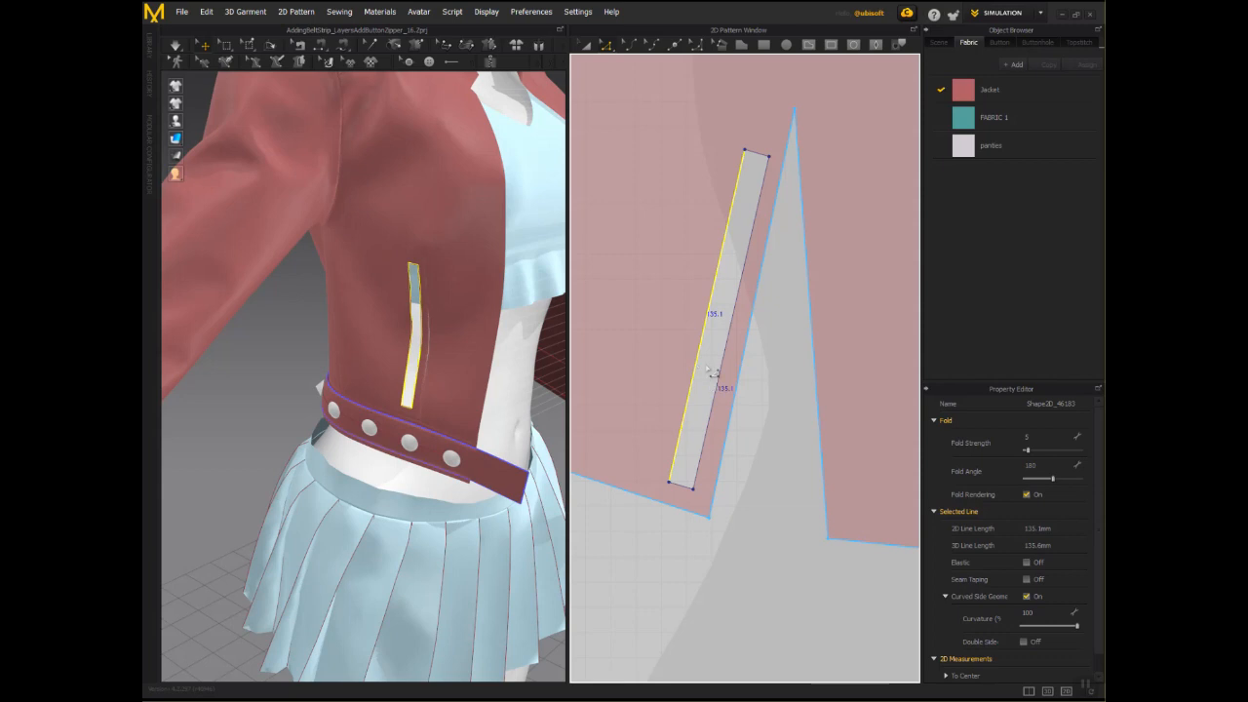
pyautogui.click(724, 375)
pyautogui.click(724, 375)
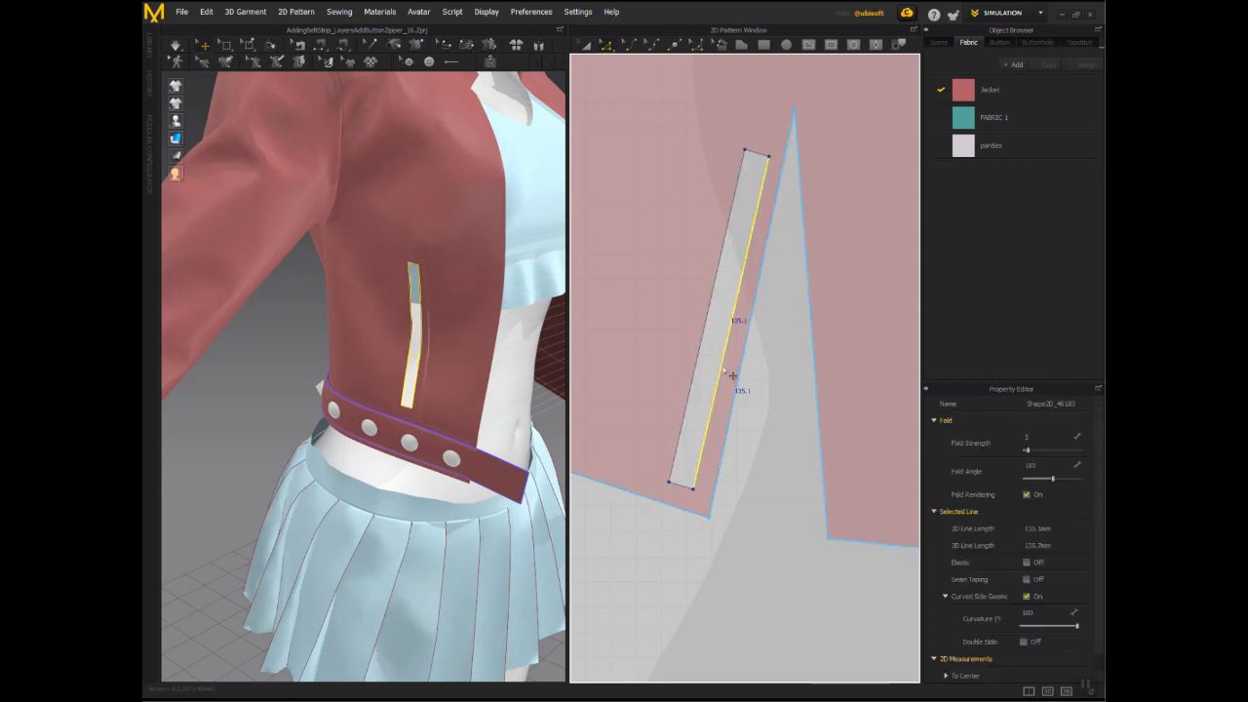
pyautogui.click(763, 385)
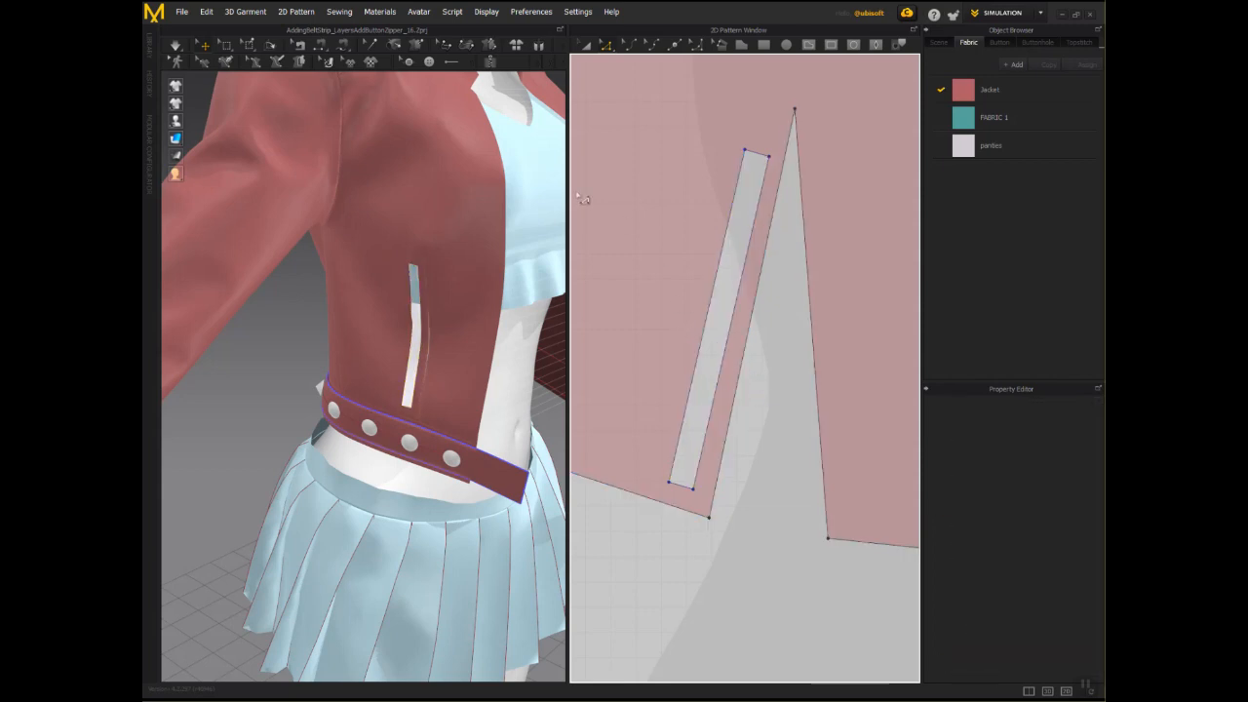
# Create a zipper along the slot's two long edges, running from the upper to the lower end, and simulate the garment.
pyautogui.click(488, 62)
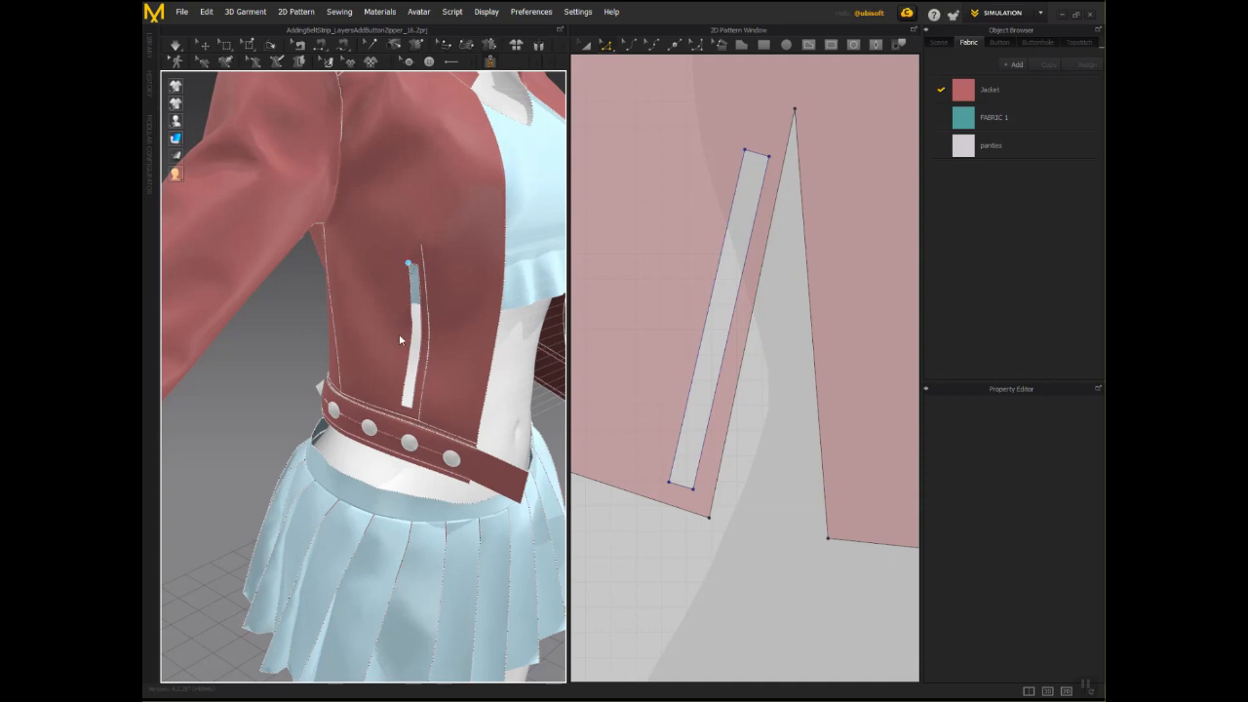
pyautogui.doubleClick(401, 409)
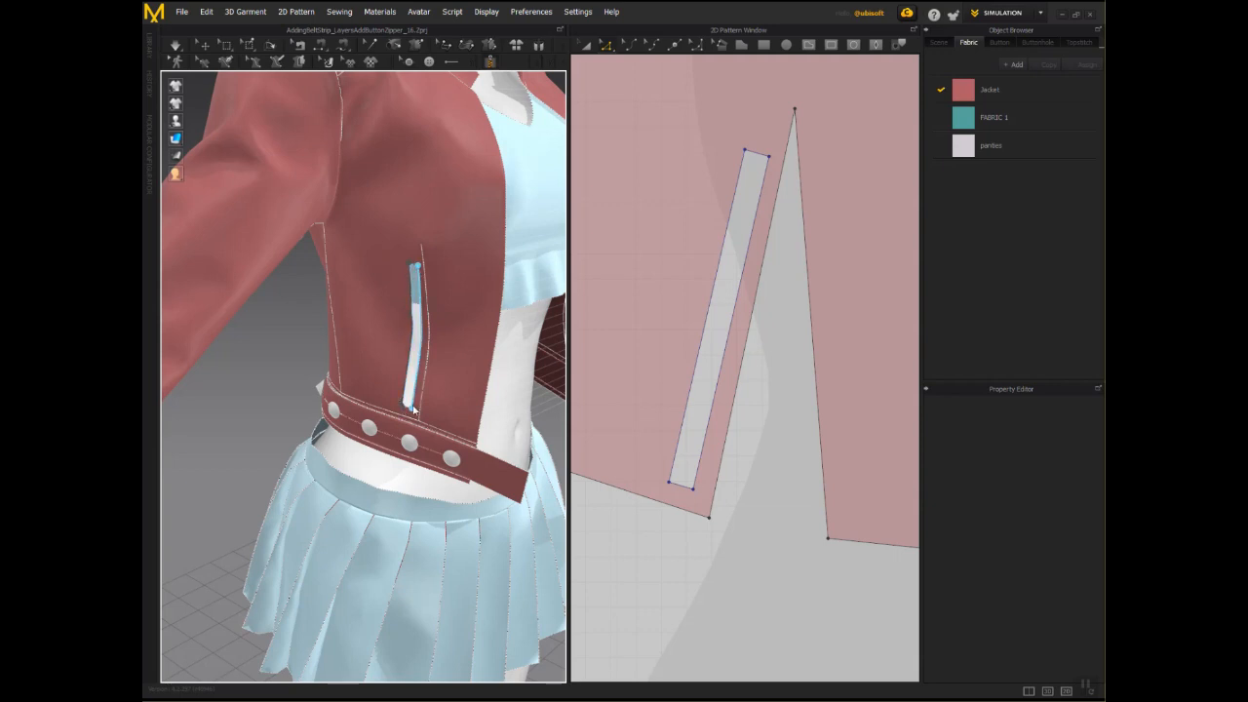
pyautogui.doubleClick(413, 409)
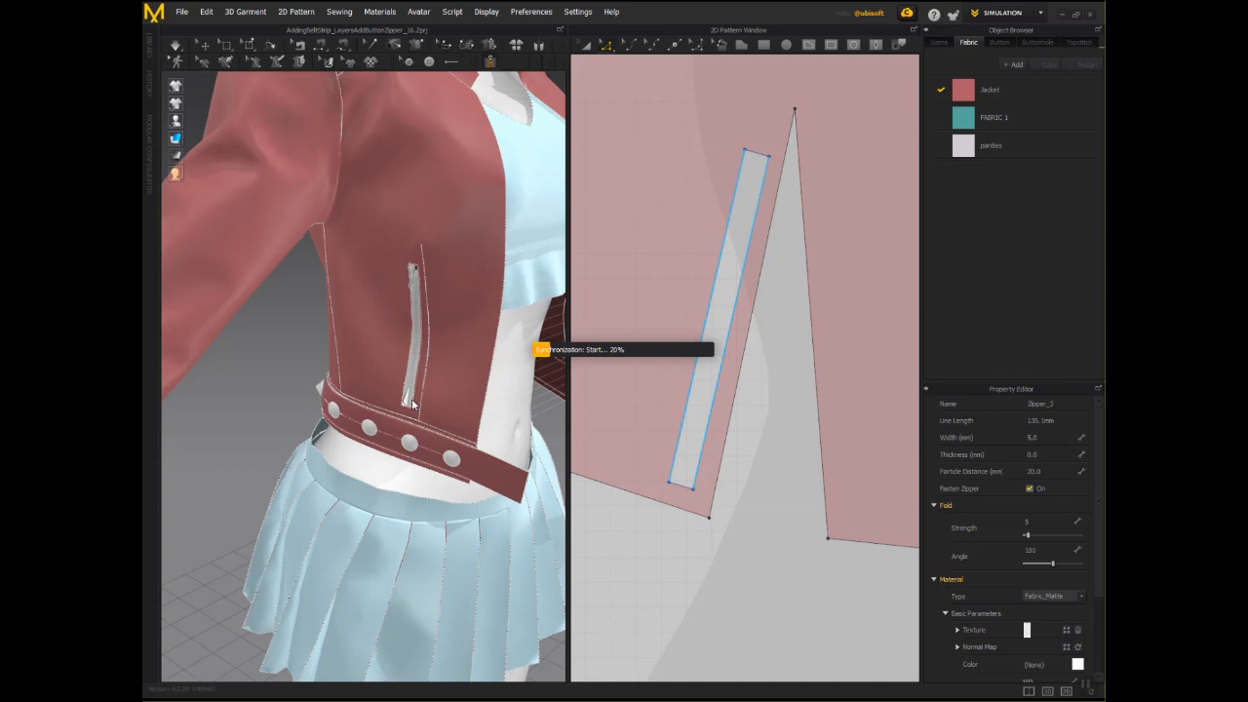
pyautogui.click(175, 45)
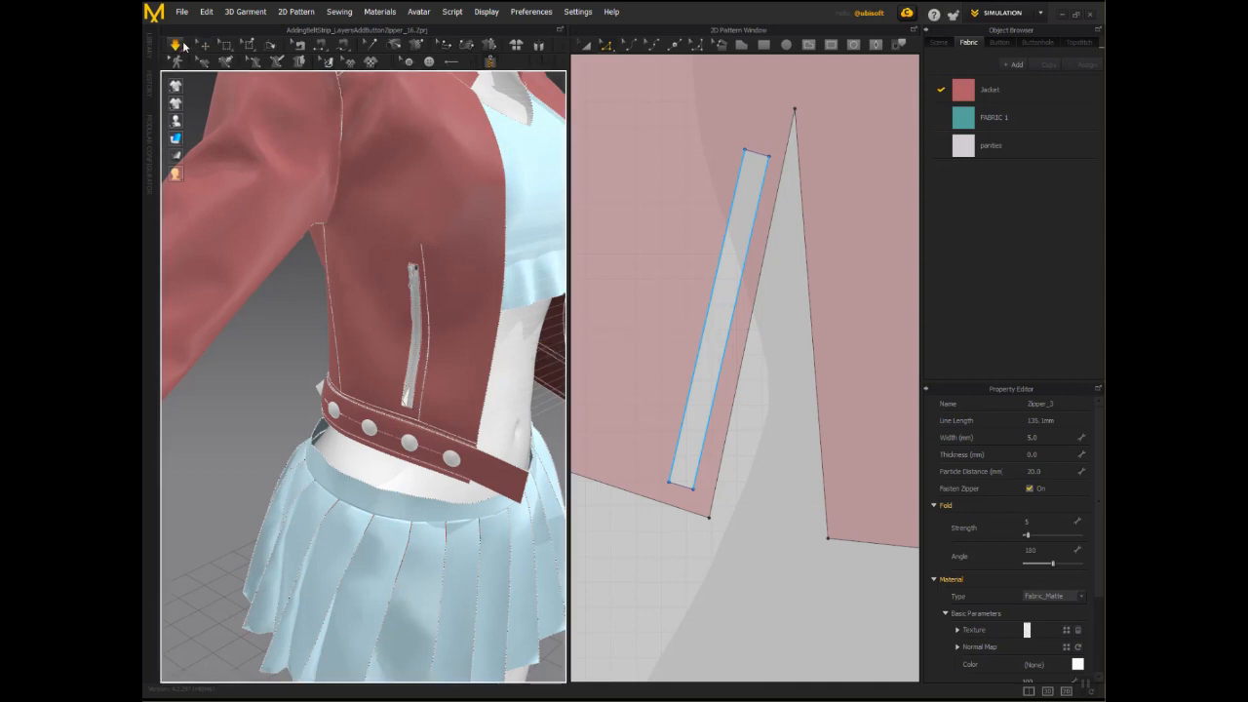
# Inspect the simulated jacket with its zippers on the avatar from the front and from both sides.
pyautogui.scroll(-2, 317, 283)
pyautogui.scroll(2, 316, 282)
pyautogui.scroll(-5, 322, 289)
pyautogui.scroll(-3, 322, 291)
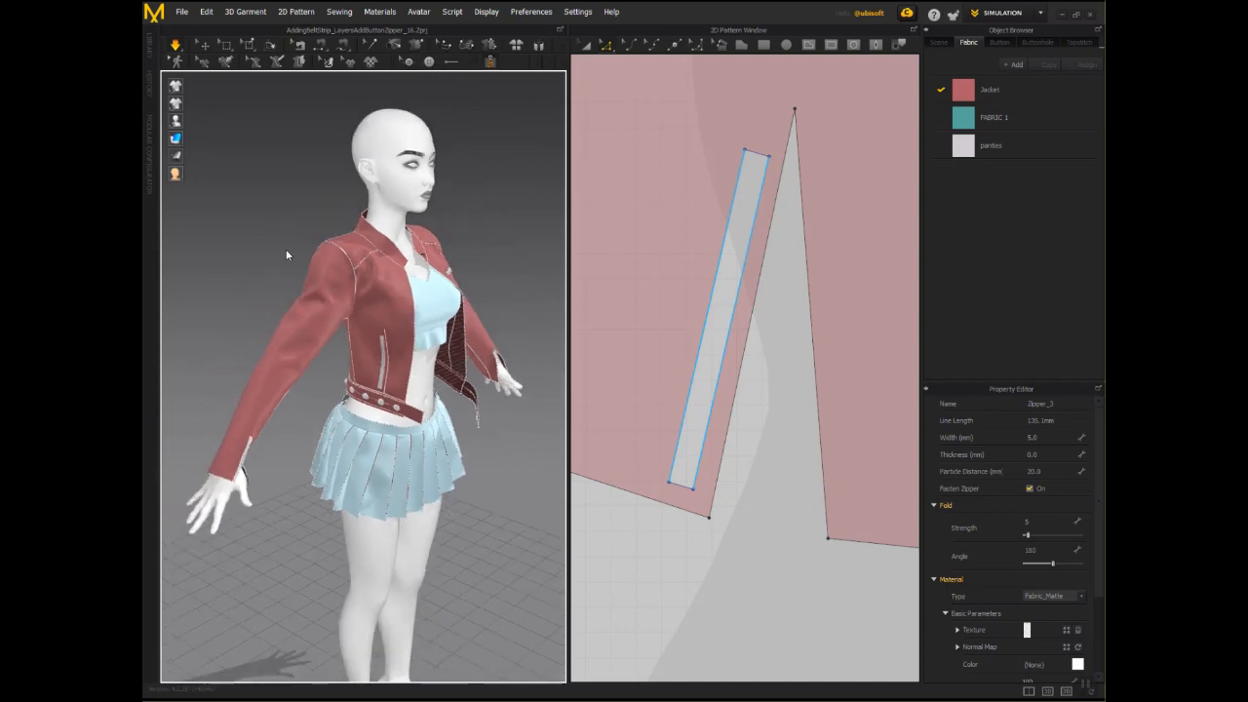
pyautogui.moveTo(286, 227); pyautogui.dragTo(247, 202, button='right')
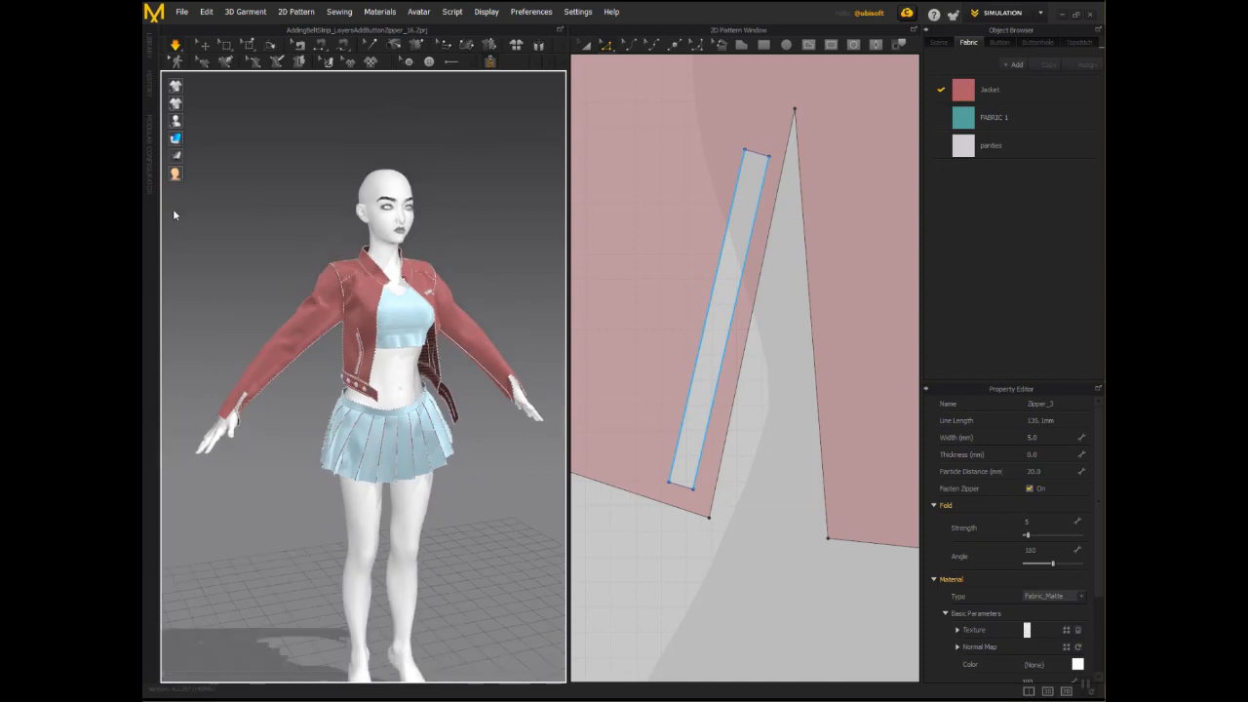
pyautogui.moveTo(215, 201); pyautogui.dragTo(151, 204, button='right')
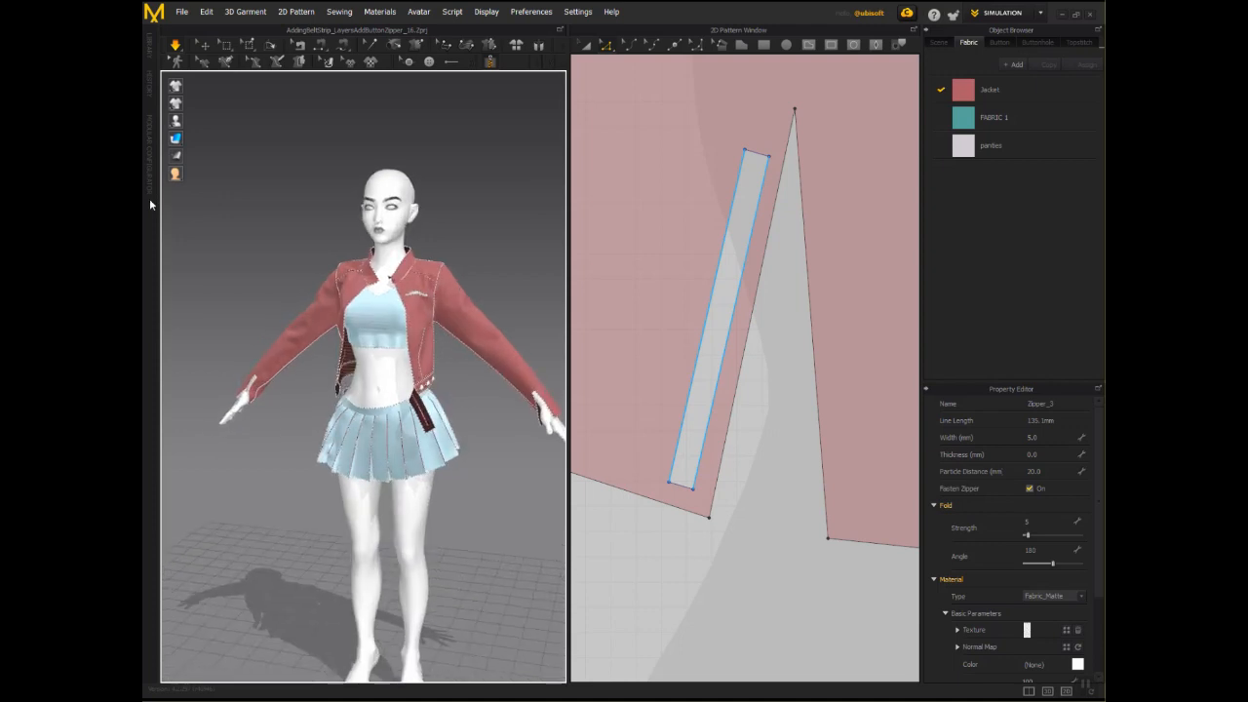
pyautogui.moveTo(149, 204); pyautogui.dragTo(228, 204, button='right')
pyautogui.scroll(3, 230, 206)
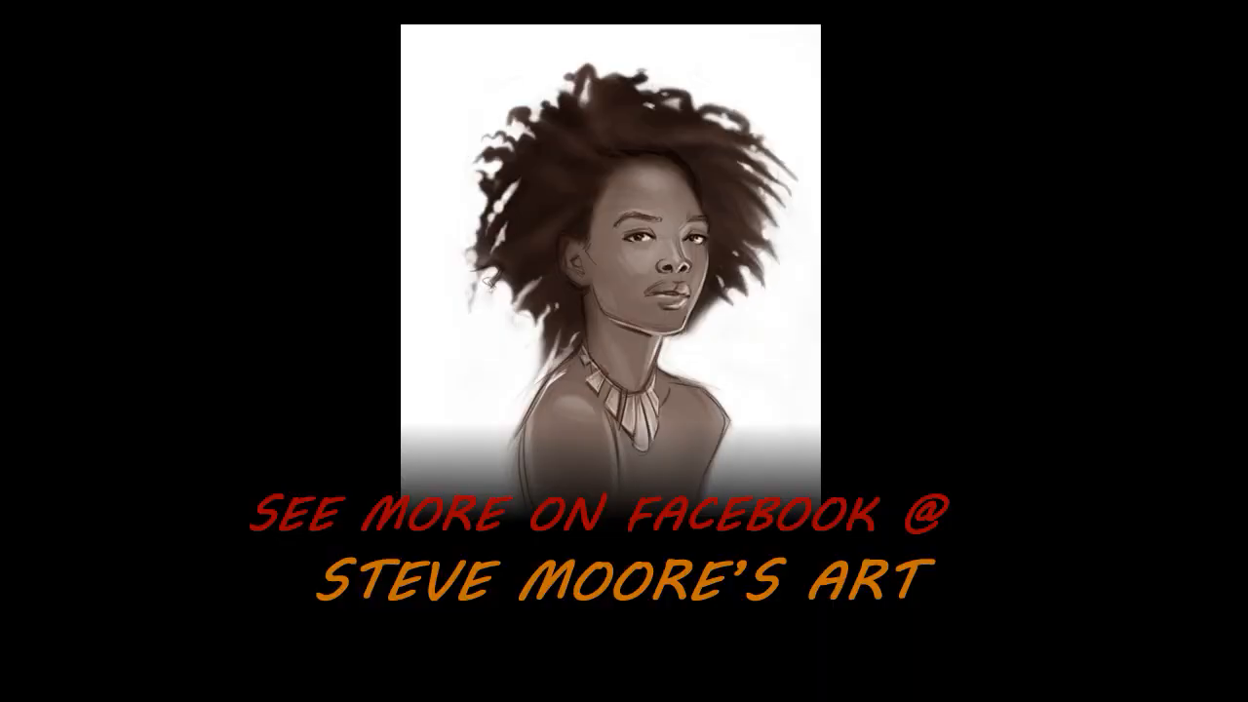